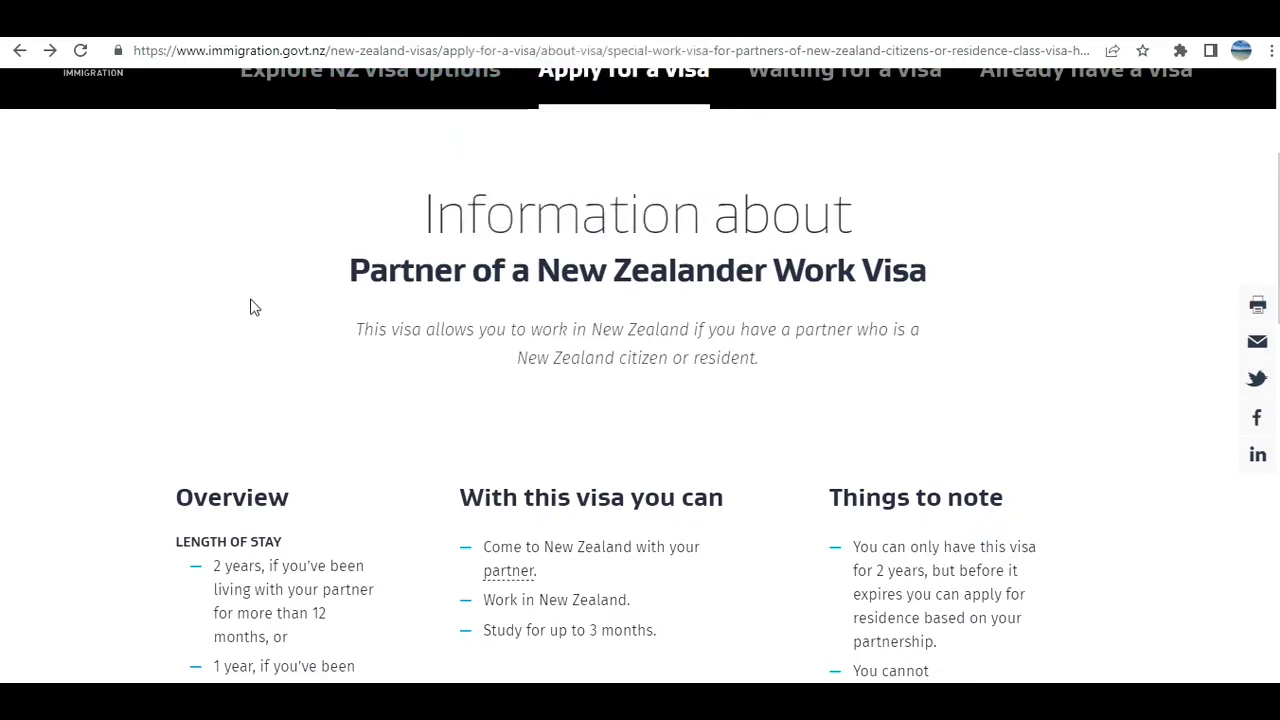
Examine the Partner of a New Zealander Work Visa page, focusing on the length-of-stay conditions in its overview.
scroll(207, 280, down, 2)
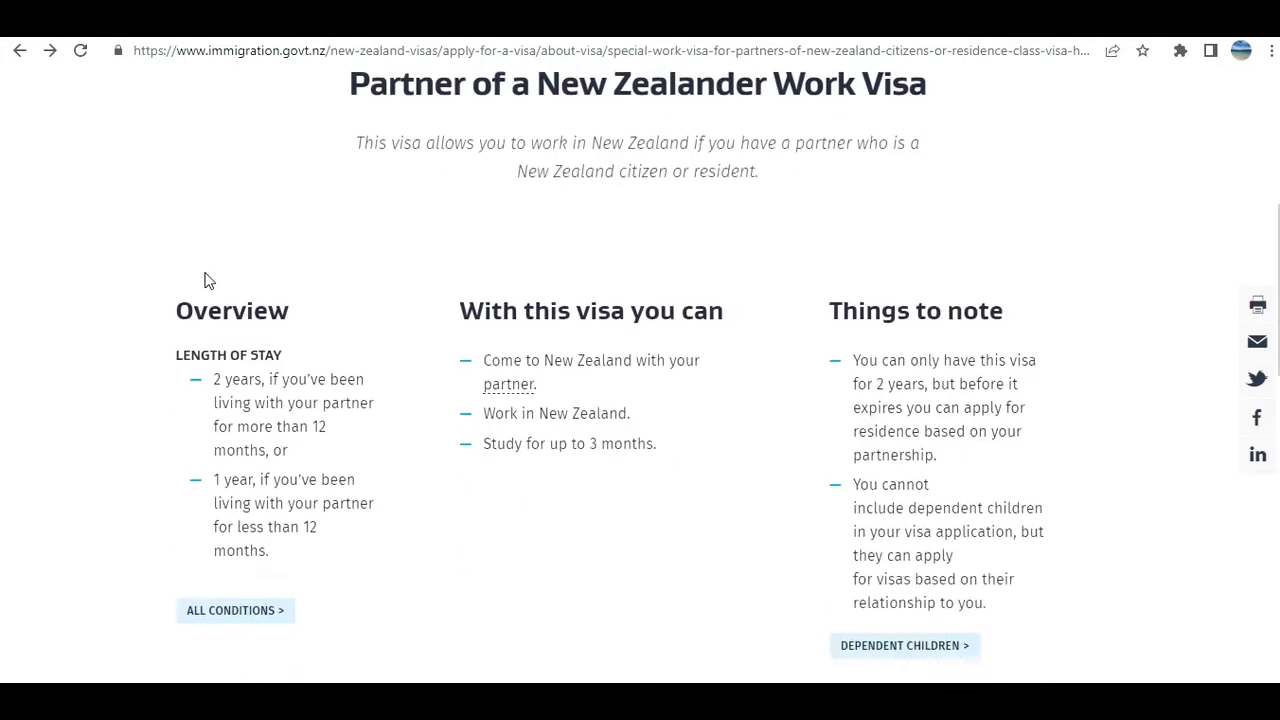
scroll(207, 280, up, 3)
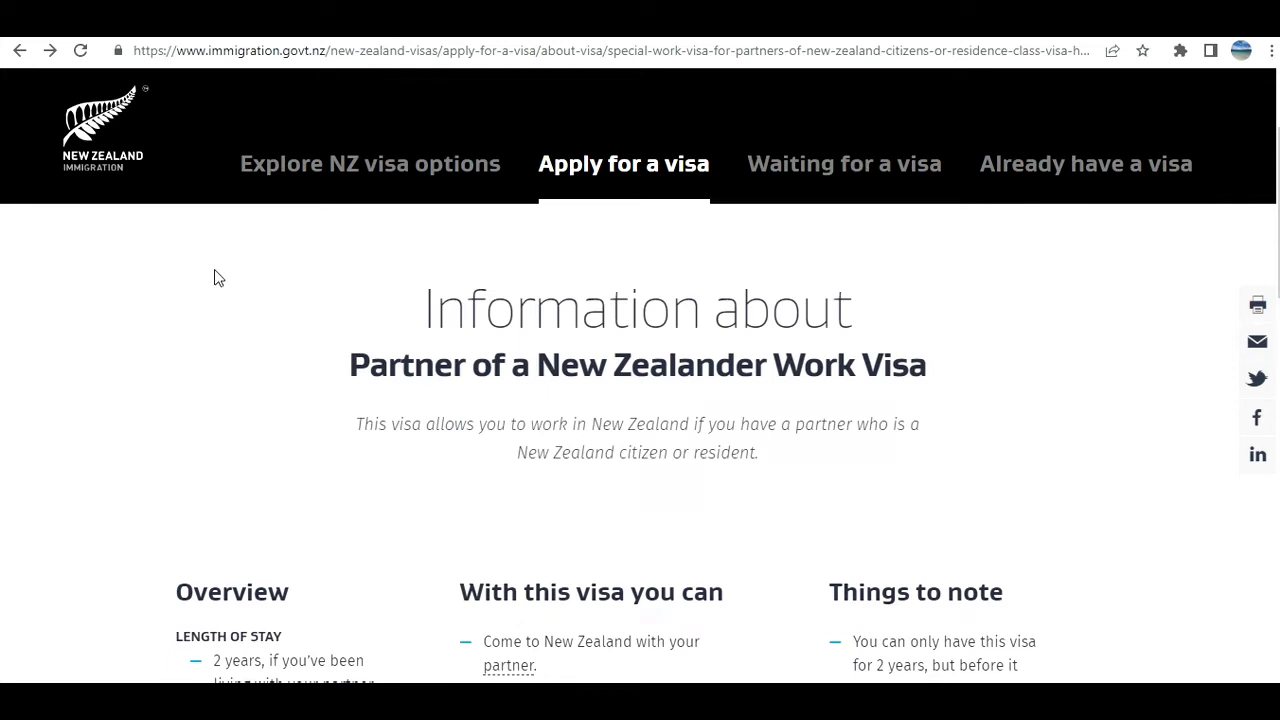
scroll(216, 276, down, 2)
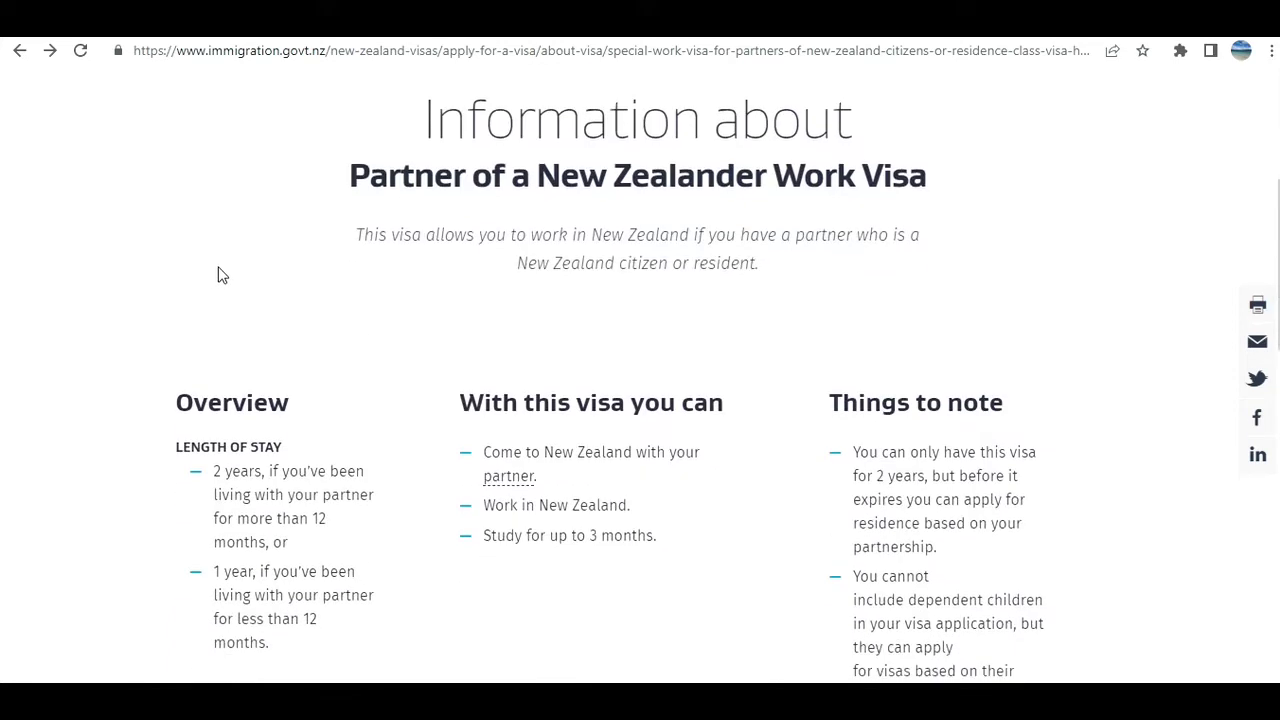
scroll(212, 270, up, 1)
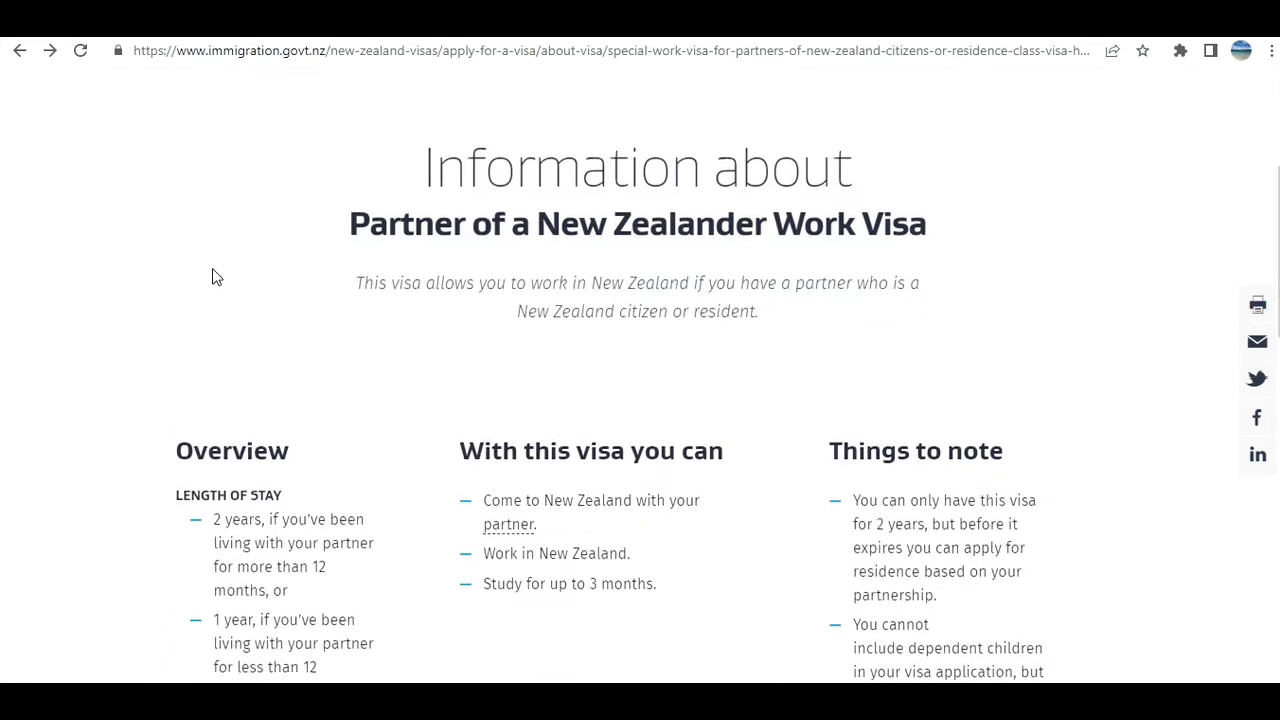
scroll(212, 277, up, 1)
scroll(213, 271, down, 2)
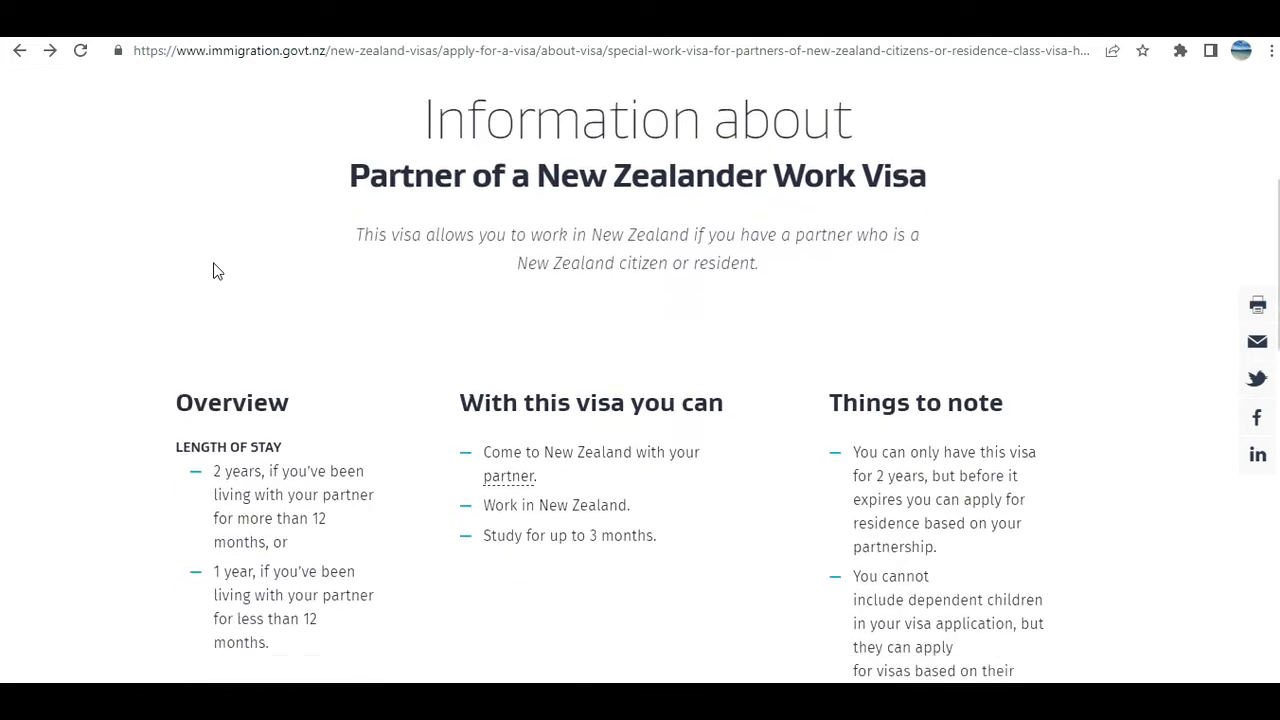
scroll(213, 271, up, 1)
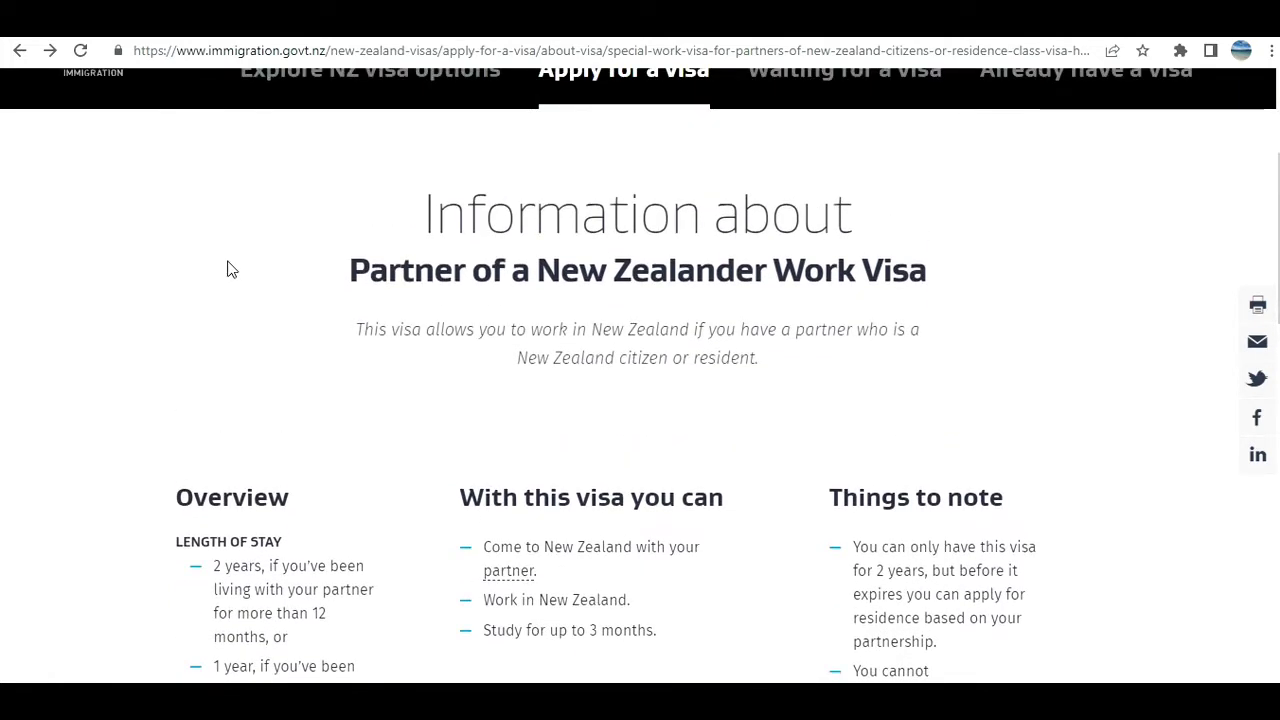
scroll(229, 271, down, 2)
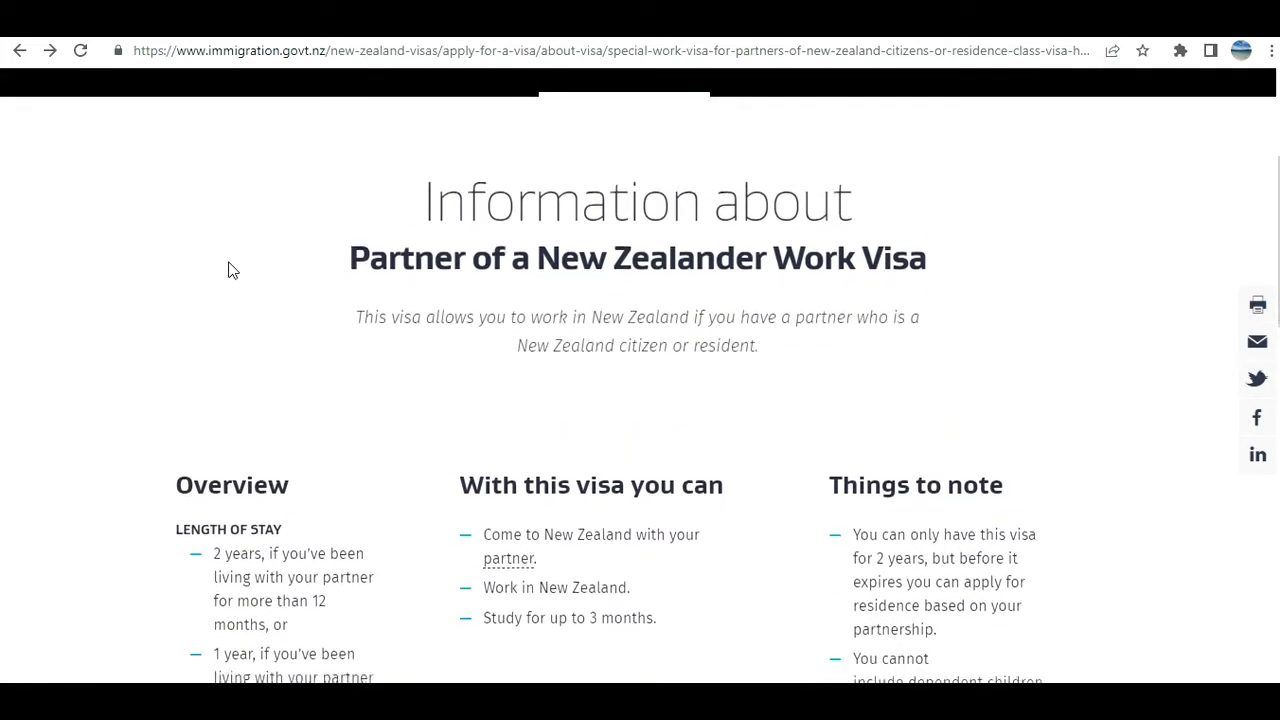
scroll(229, 271, up, 1)
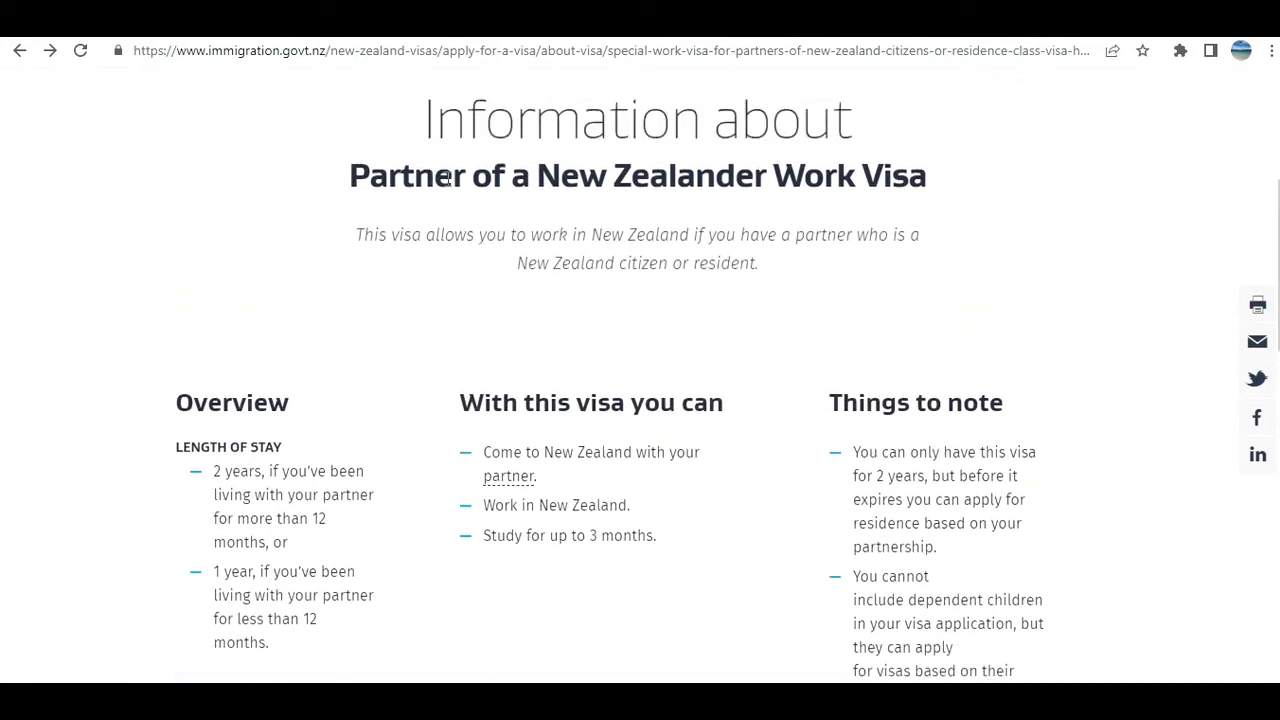
scroll(314, 283, down, 1)
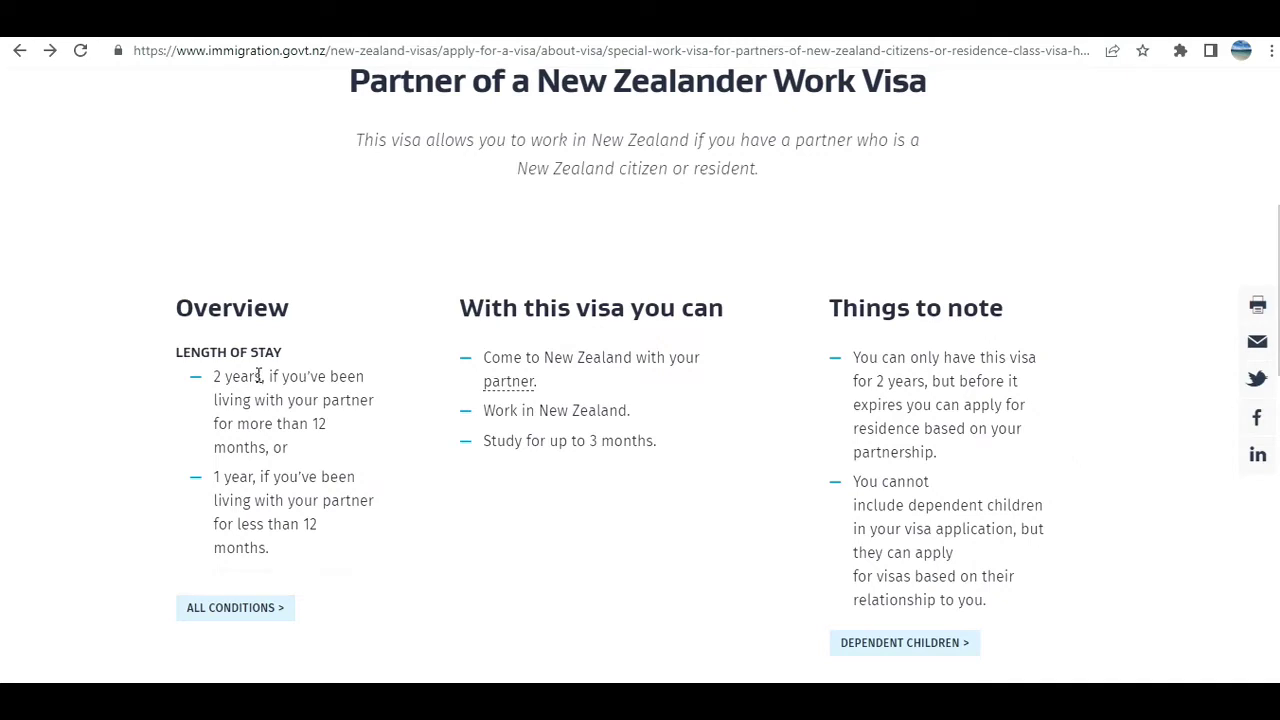
drag(249, 375, 280, 399)
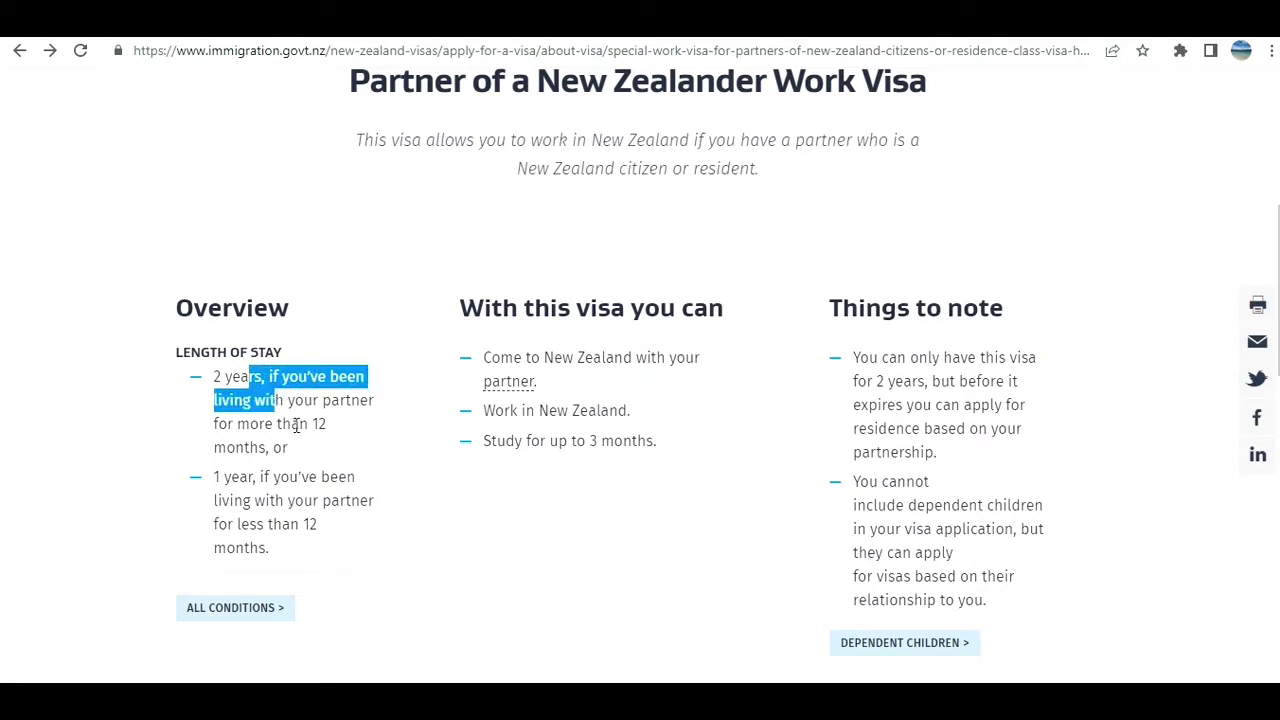
drag(297, 425, 324, 560)
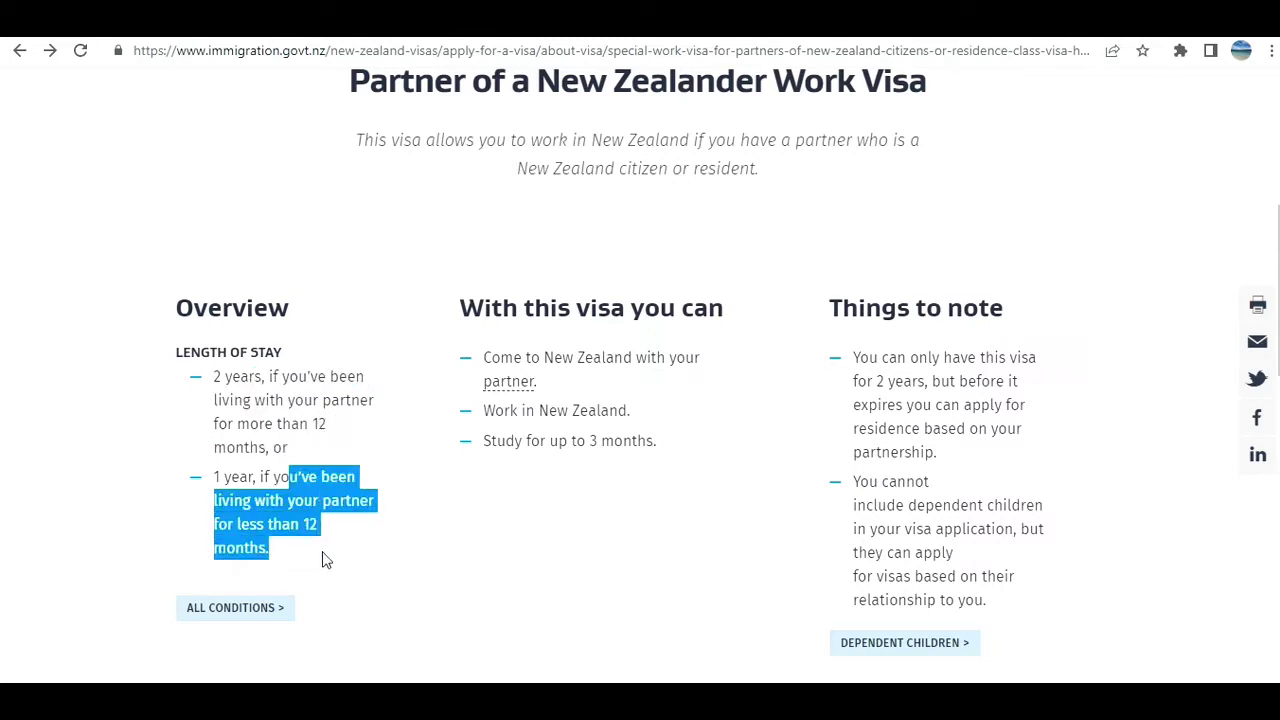
scroll(337, 453, down, 1)
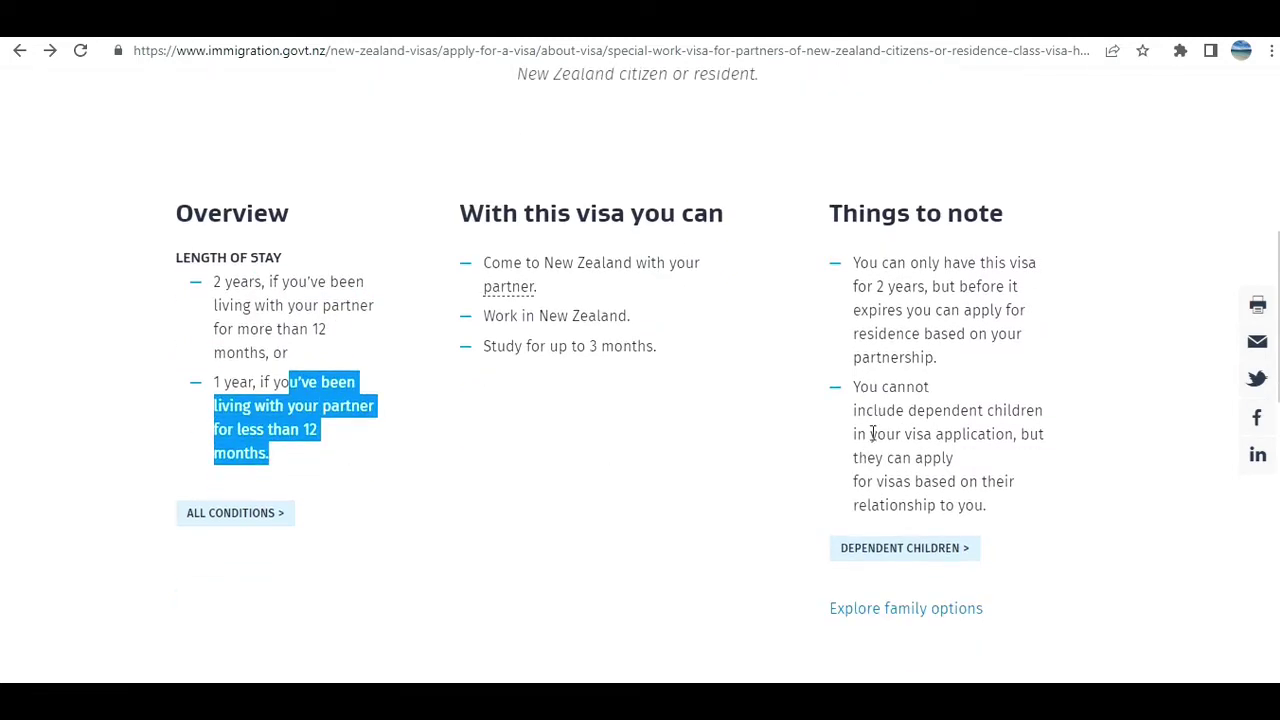
Read the two-year limit under Things to note and what the visa allows regarding coming to, working and studying in New Zealand.
drag(877, 286, 940, 334)
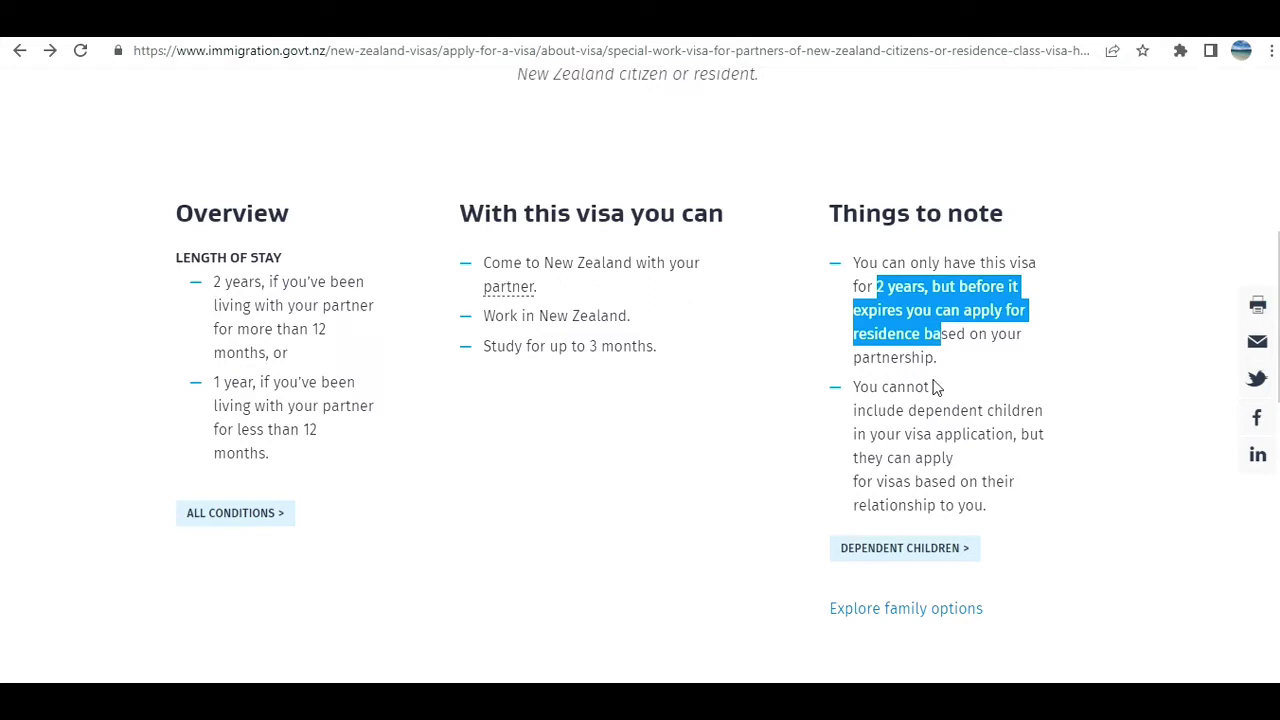
click(536, 316)
drag(566, 314, 634, 315)
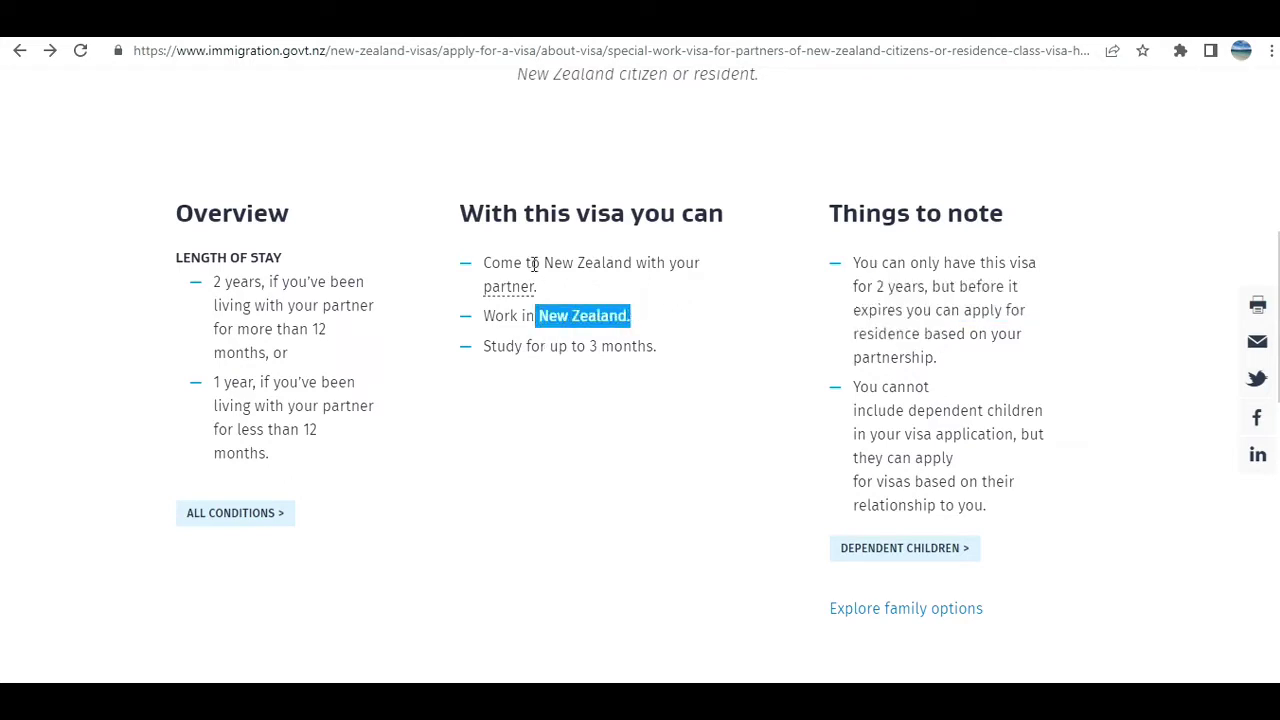
drag(533, 263, 607, 289)
drag(532, 346, 680, 354)
Open the Apply Now section of the partner visa page and proceed to the account login or creation.
scroll(680, 350, down, 3)
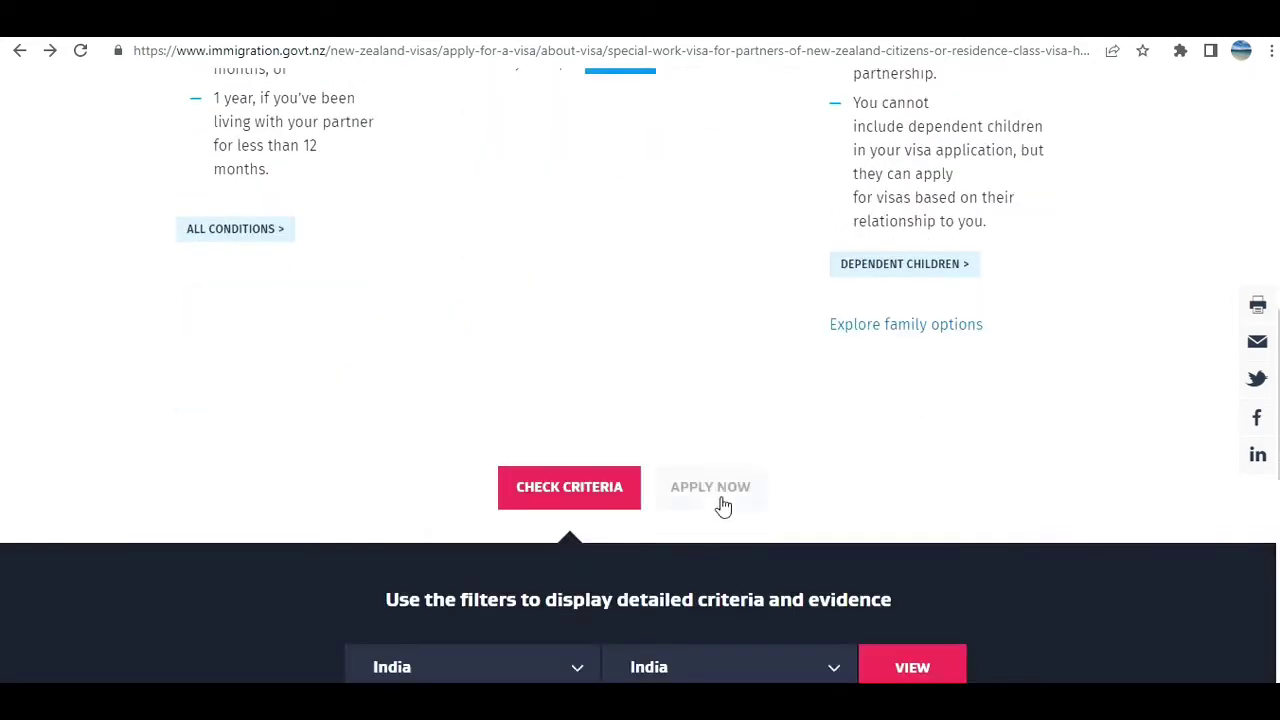
scroll(720, 497, down, 3)
click(710, 204)
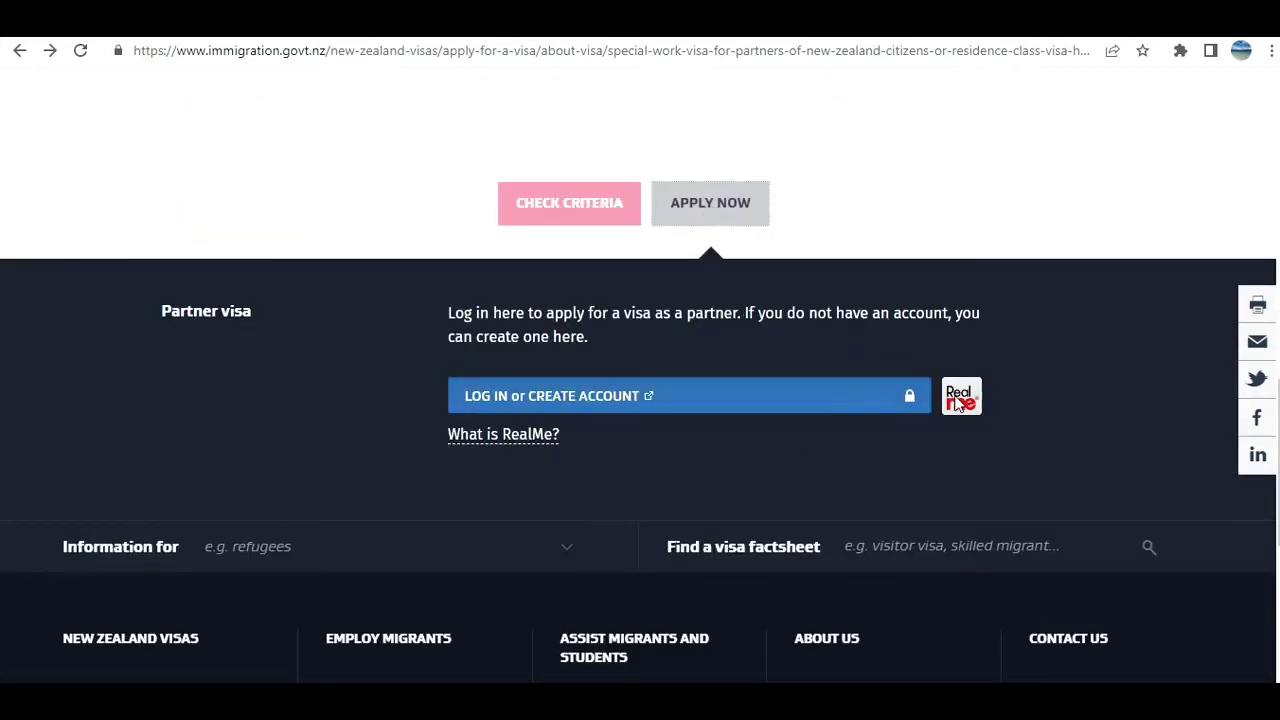
click(818, 404)
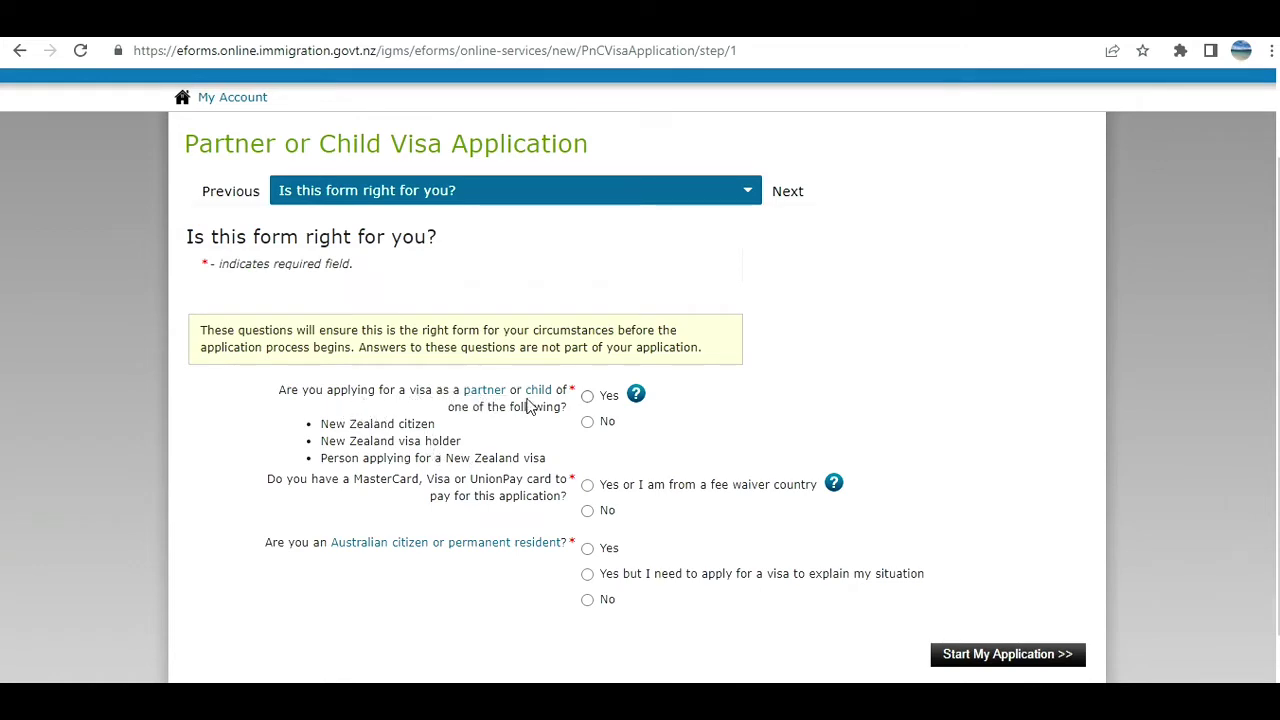
Answer Yes to applying as a partner or child, Yes to card payment and No to Australian citizenship or residency, then start the application.
click(587, 396)
click(588, 486)
click(588, 601)
scroll(702, 541, down, 1)
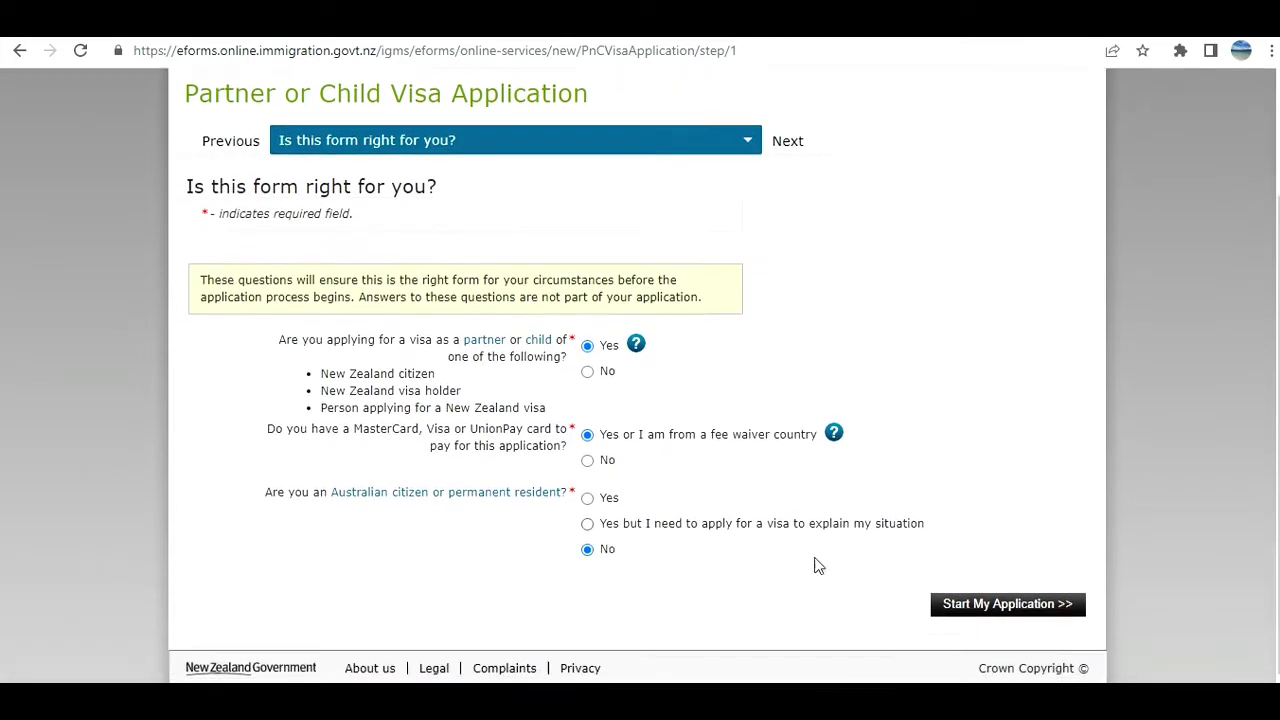
click(1015, 596)
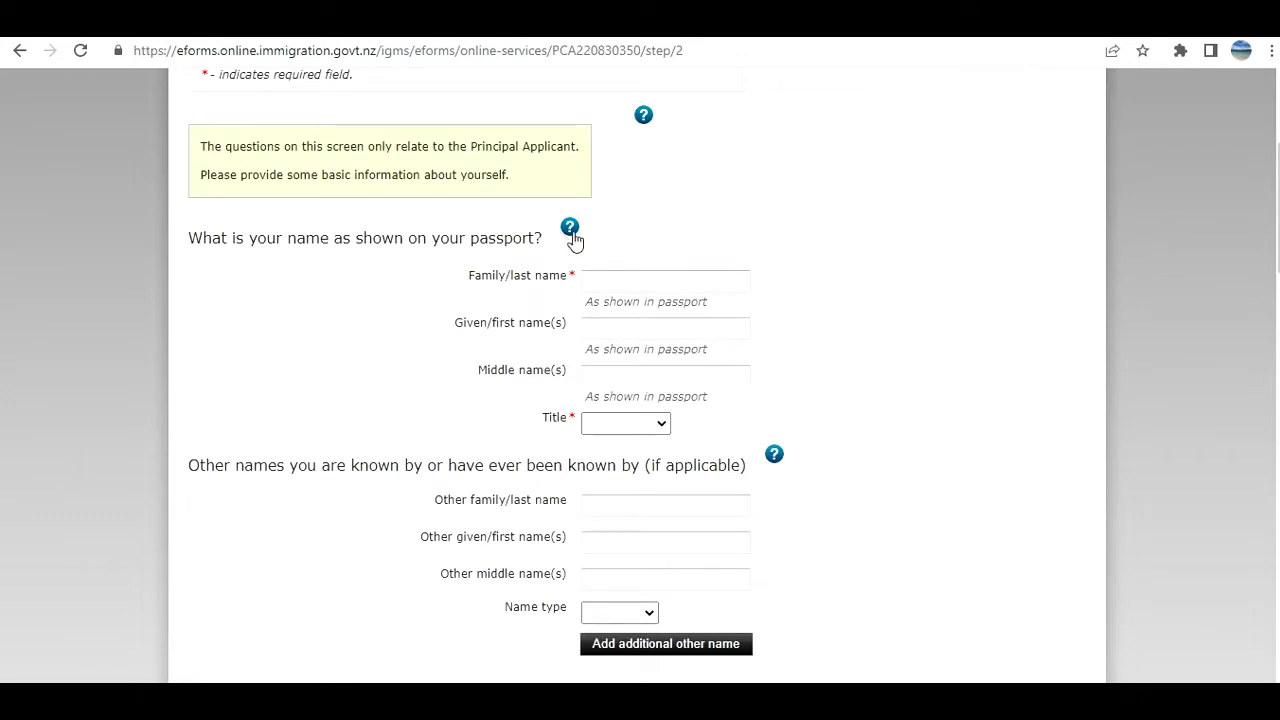
Set the partnership status to Married / in civil union and answer No to having previously applied for a New Zealand visa.
mouse_move(570, 232)
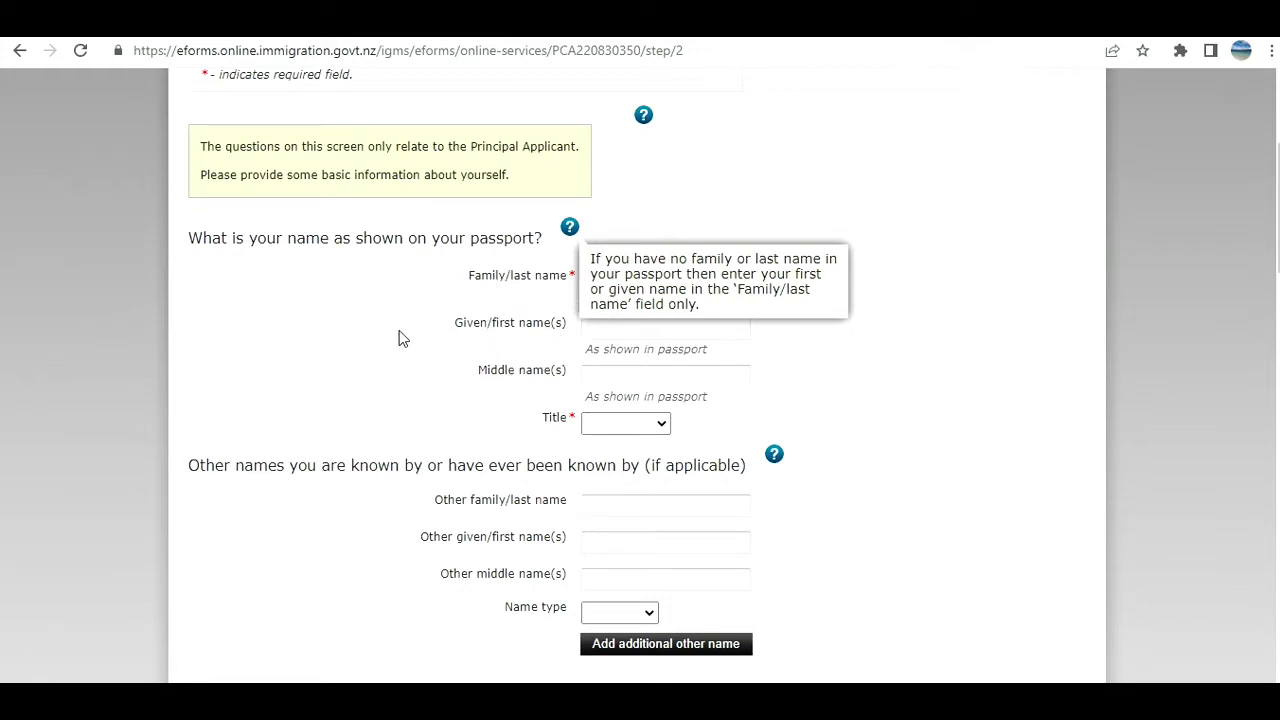
key(Tab)
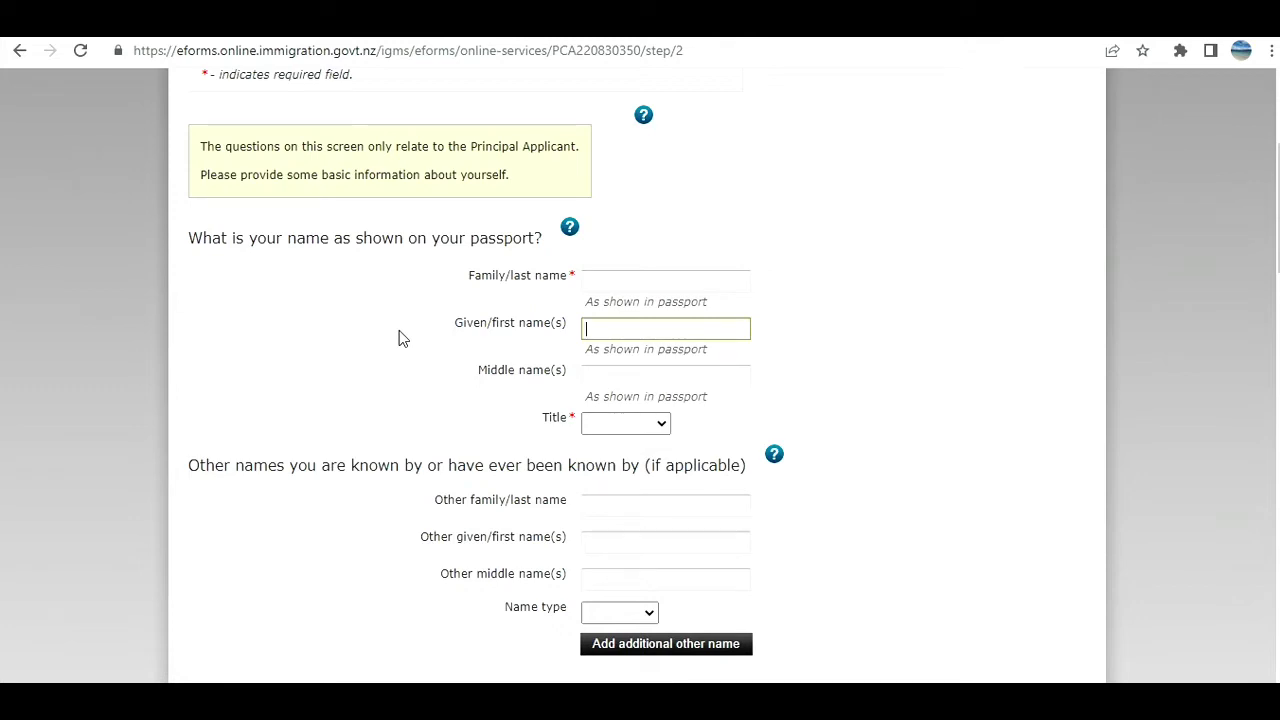
scroll(397, 334, down, 8)
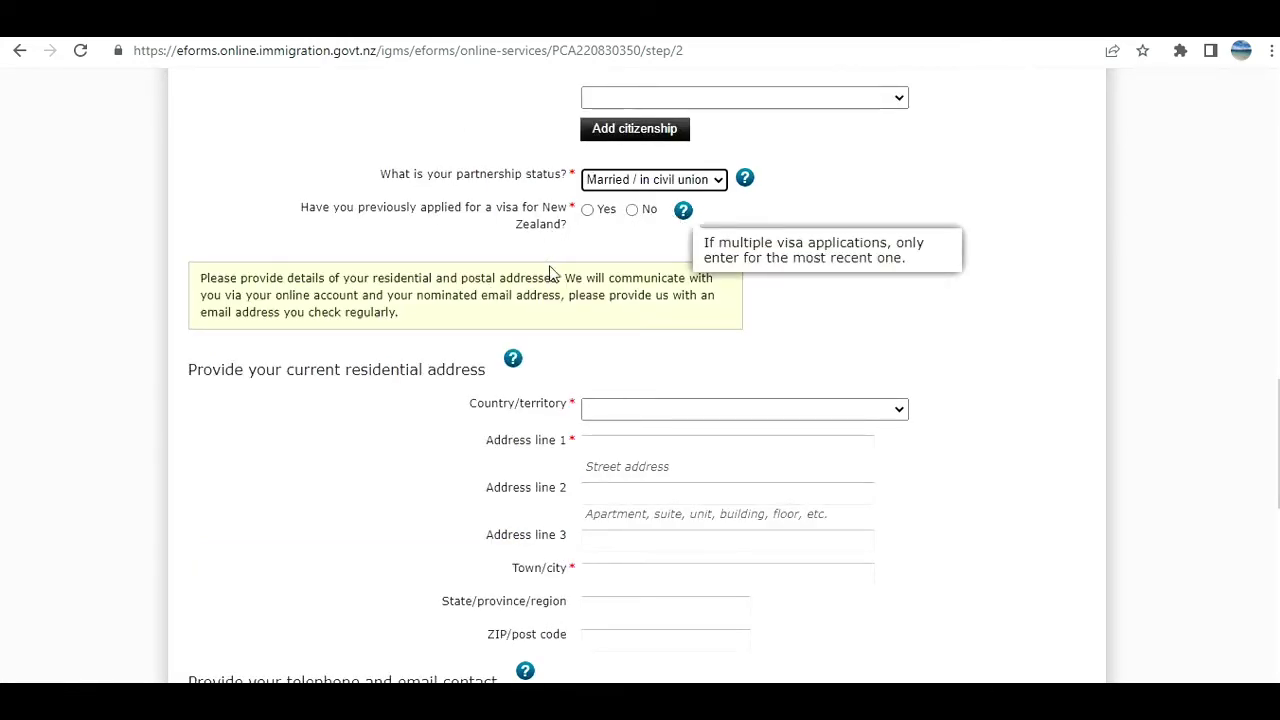
click(633, 210)
scroll(571, 295, down, 2)
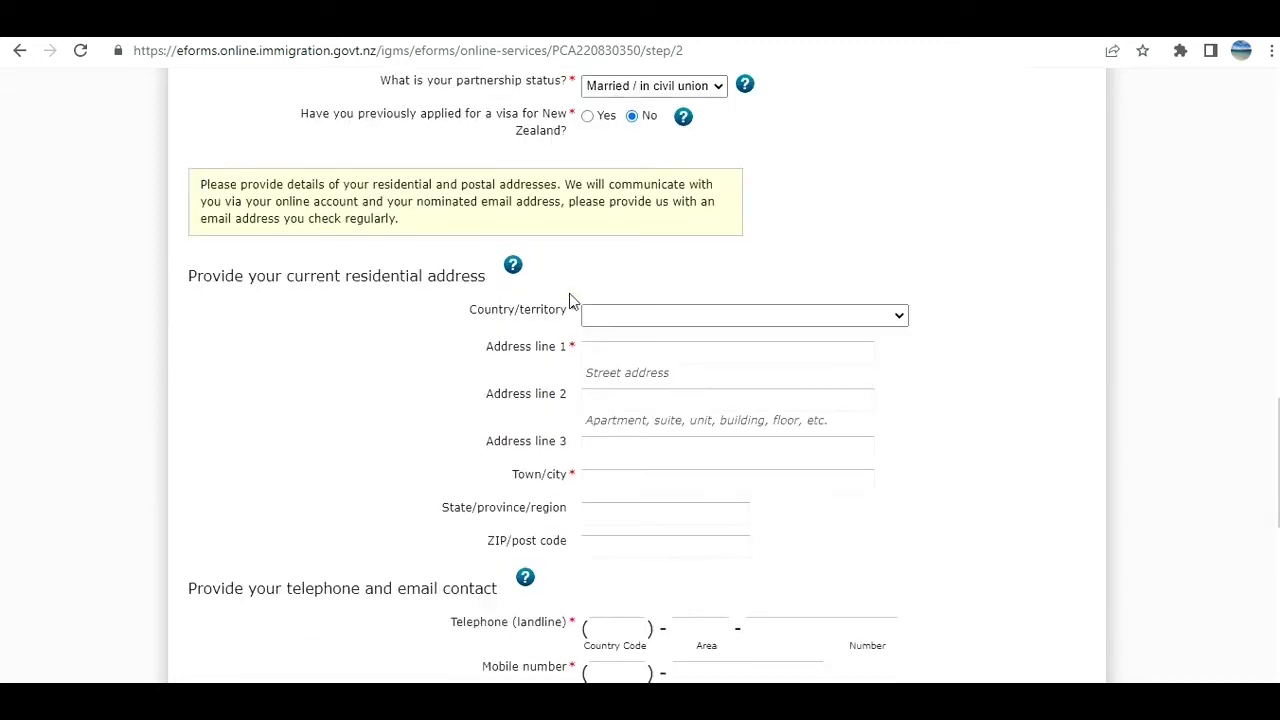
Answer No to submitting this visa application together with other applications as part of a group, and review the declaration.
scroll(683, 274, down, 3)
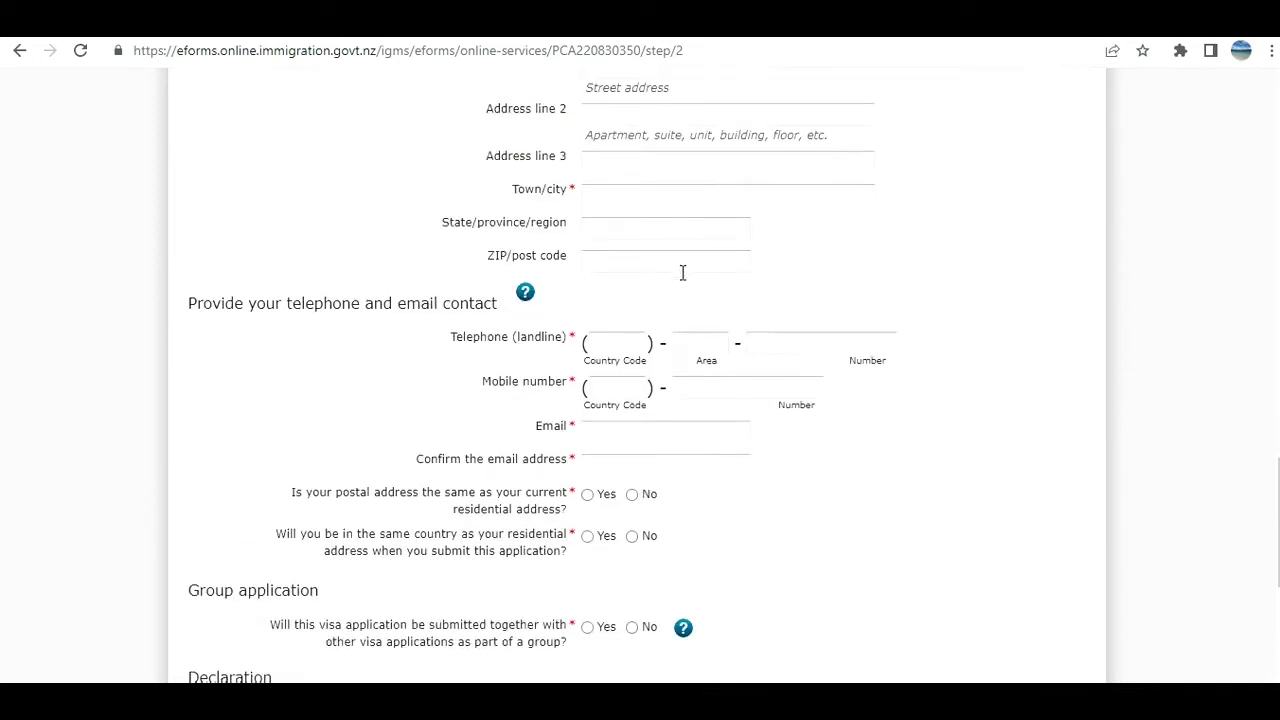
scroll(664, 284, down, 2)
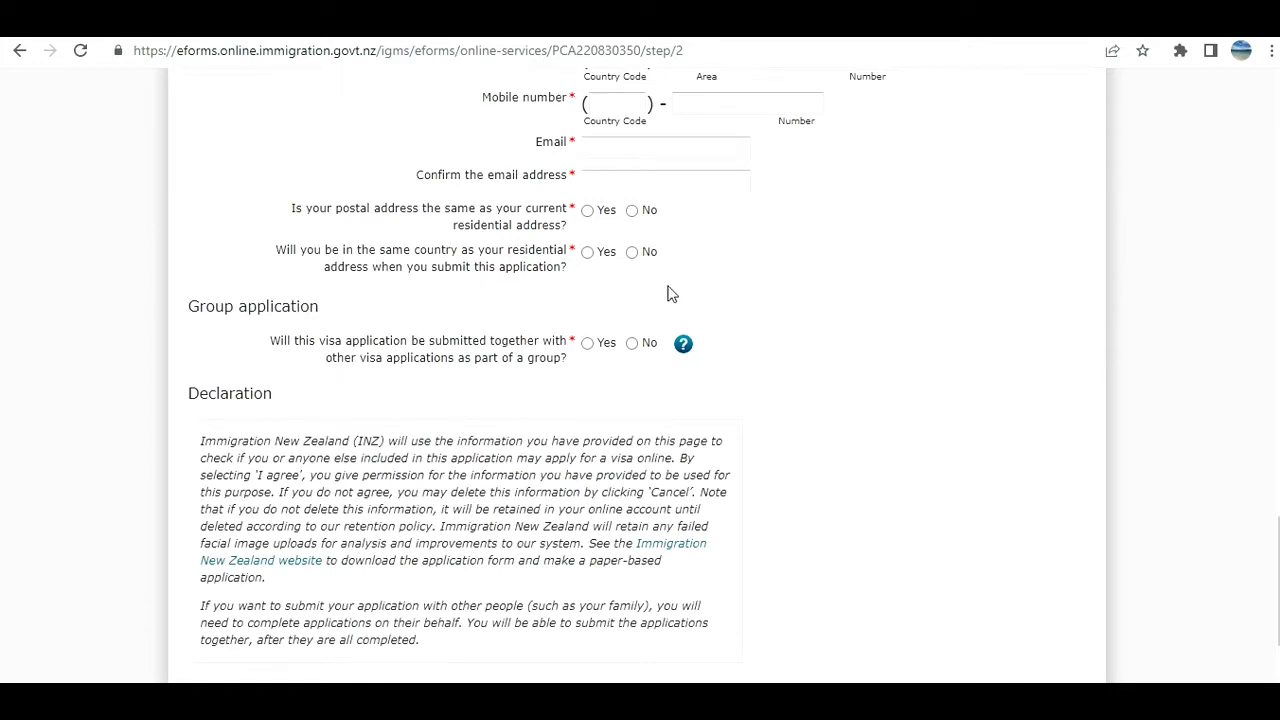
click(632, 343)
scroll(697, 335, down, 2)
scroll(703, 490, up, 1)
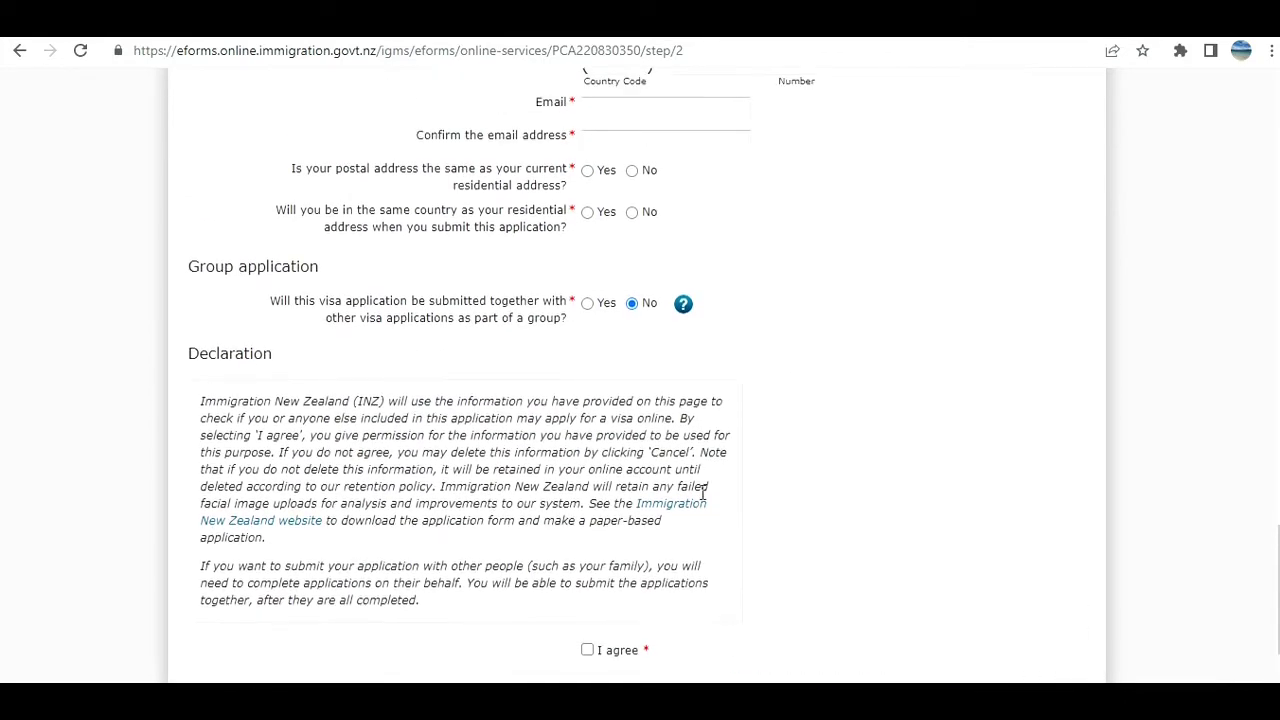
scroll(703, 490, up, 1)
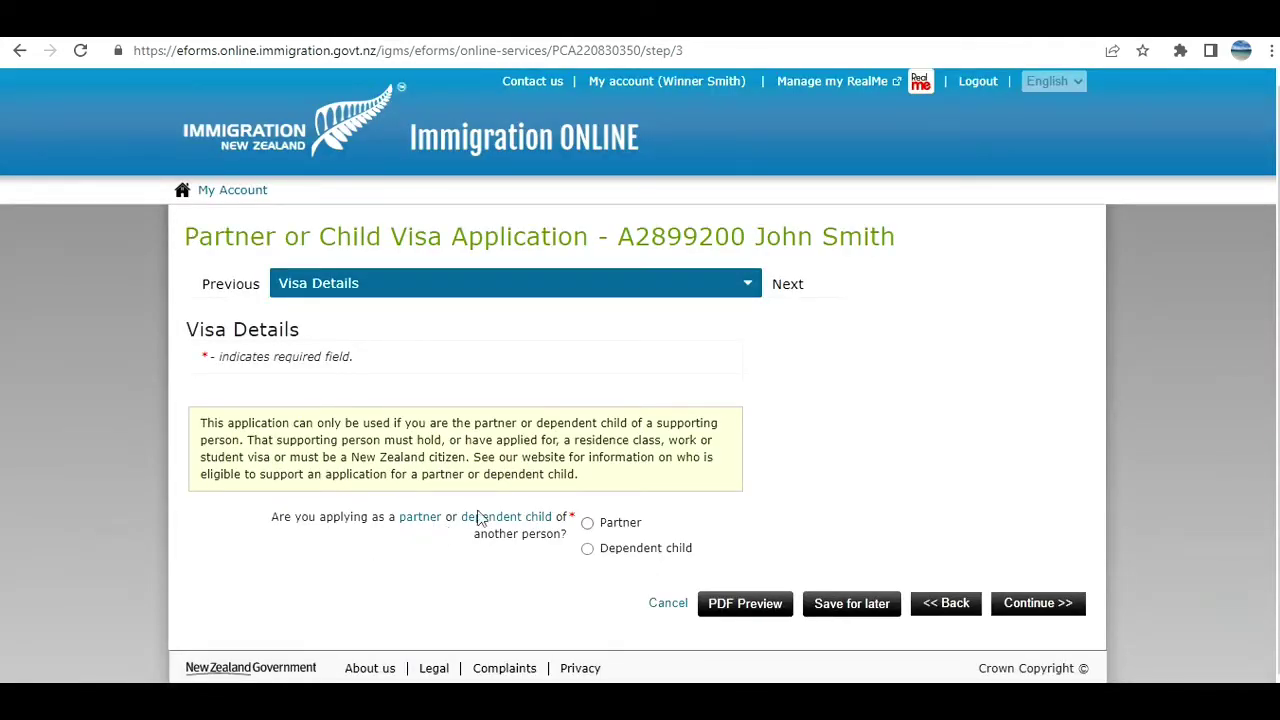
Apply as a Partner for a Work Visa, with the supporting partner's status as Student visa holder - Level 9 or 10 qualification.
click(589, 524)
scroll(584, 424, down, 2)
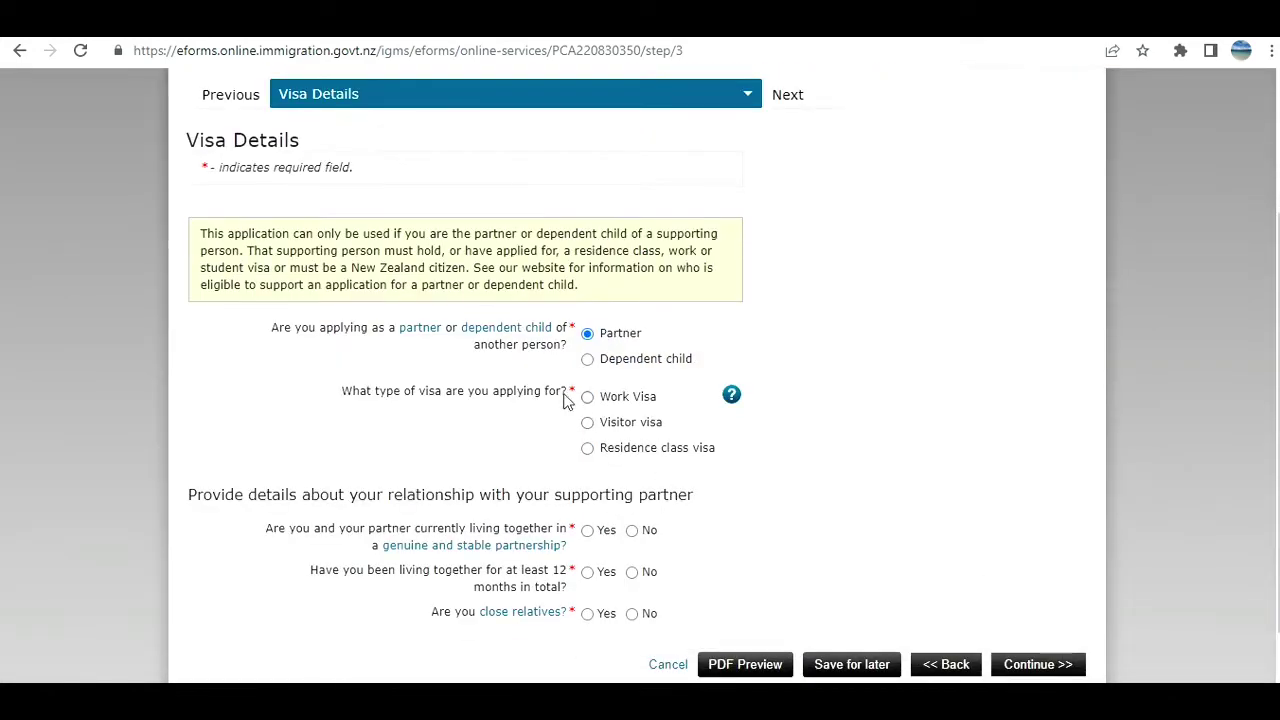
click(587, 397)
scroll(478, 458, down, 1)
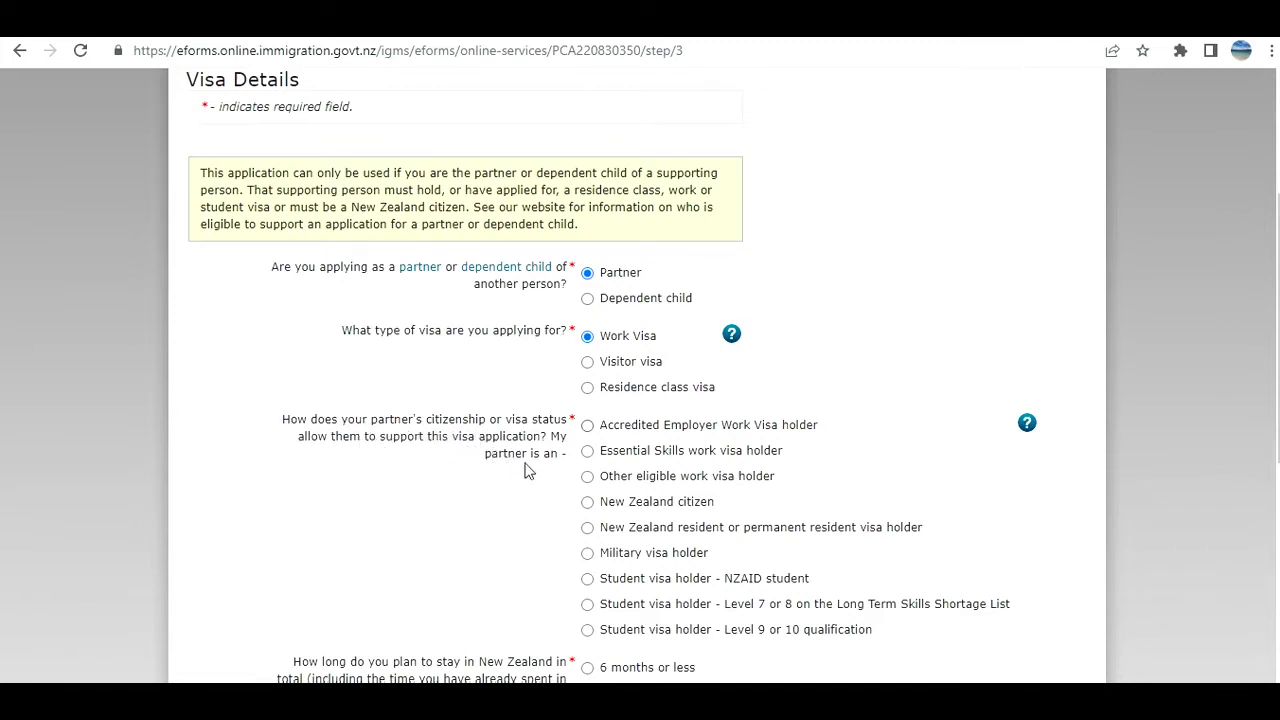
scroll(529, 483, down, 1)
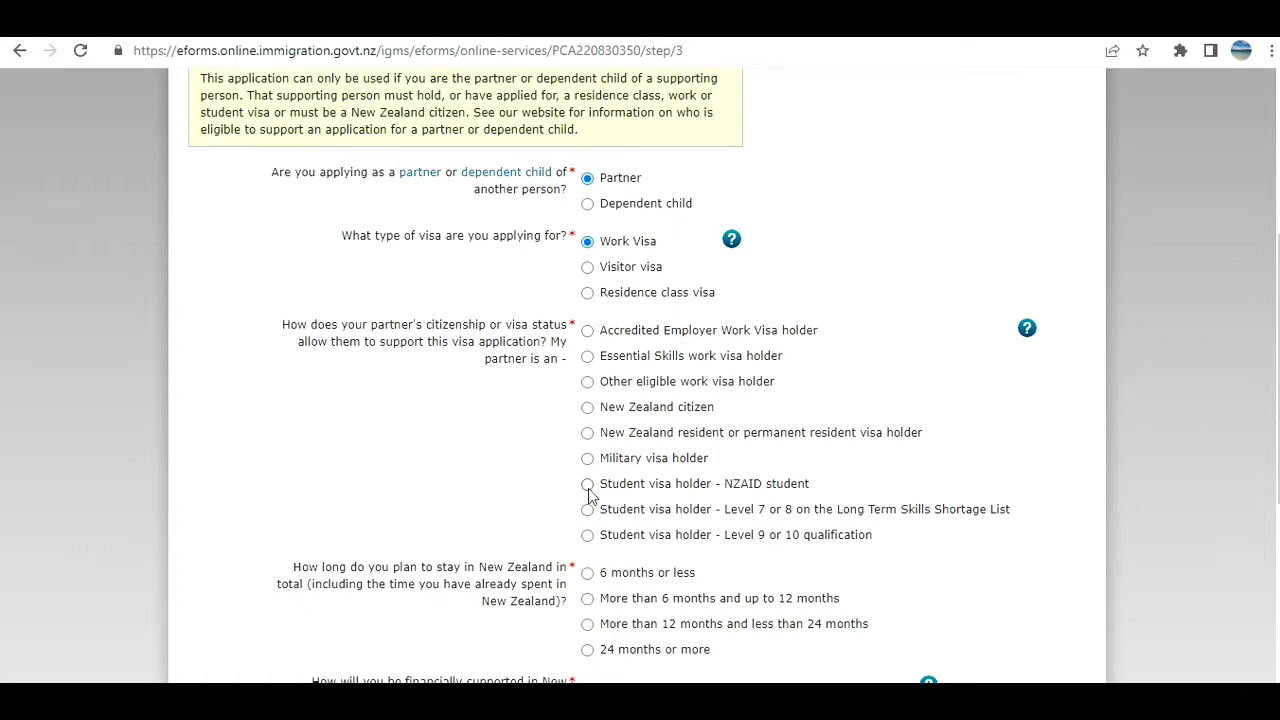
click(587, 535)
Set the planned stay to more than 12 months and less than 24 months, financed by the applicant's own sufficient funds.
scroll(485, 505, down, 2)
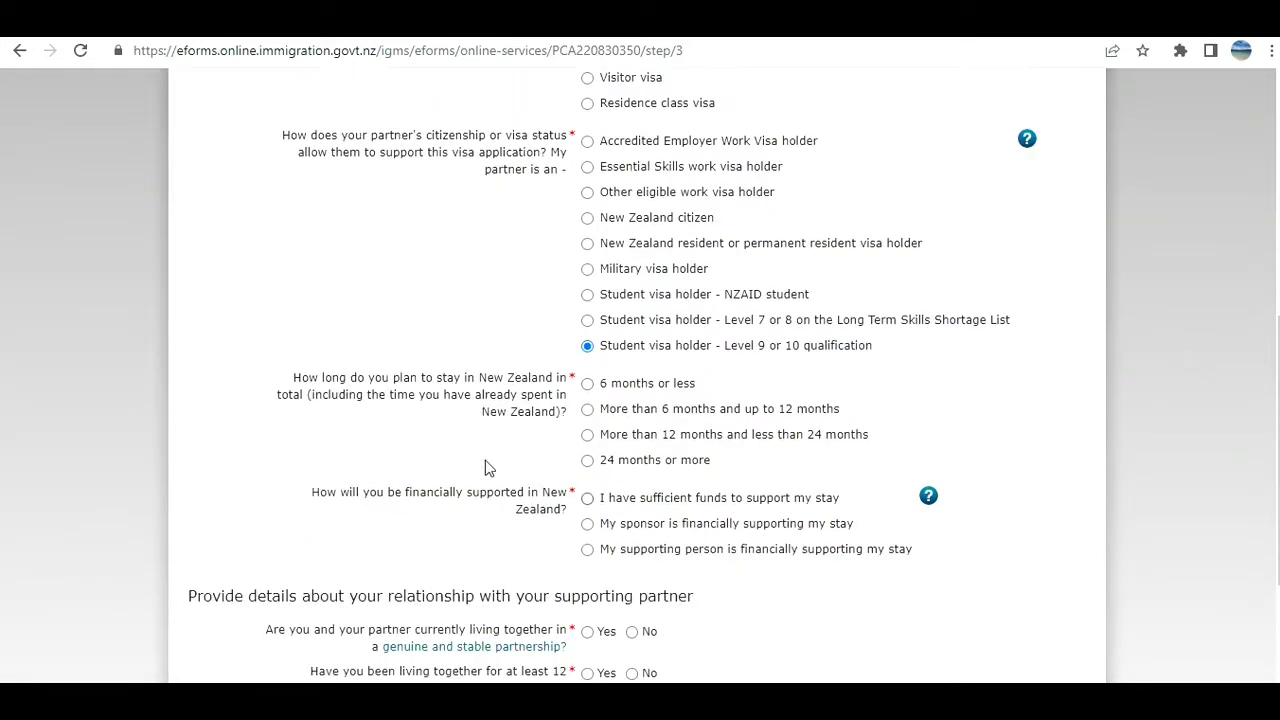
click(587, 435)
scroll(443, 457, down, 2)
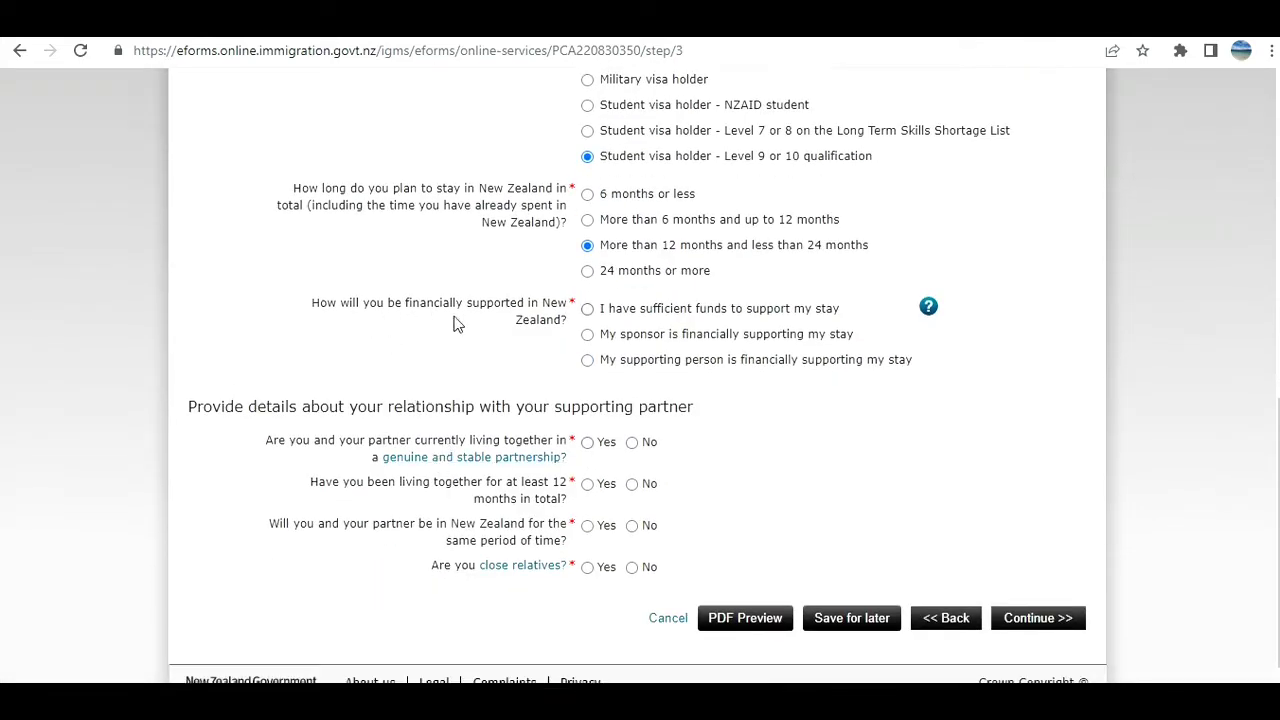
click(587, 310)
Answer Yes to living together in a genuine and stable partnership, for at least 12 months, and being in New Zealand for the same period.
scroll(400, 391, down, 1)
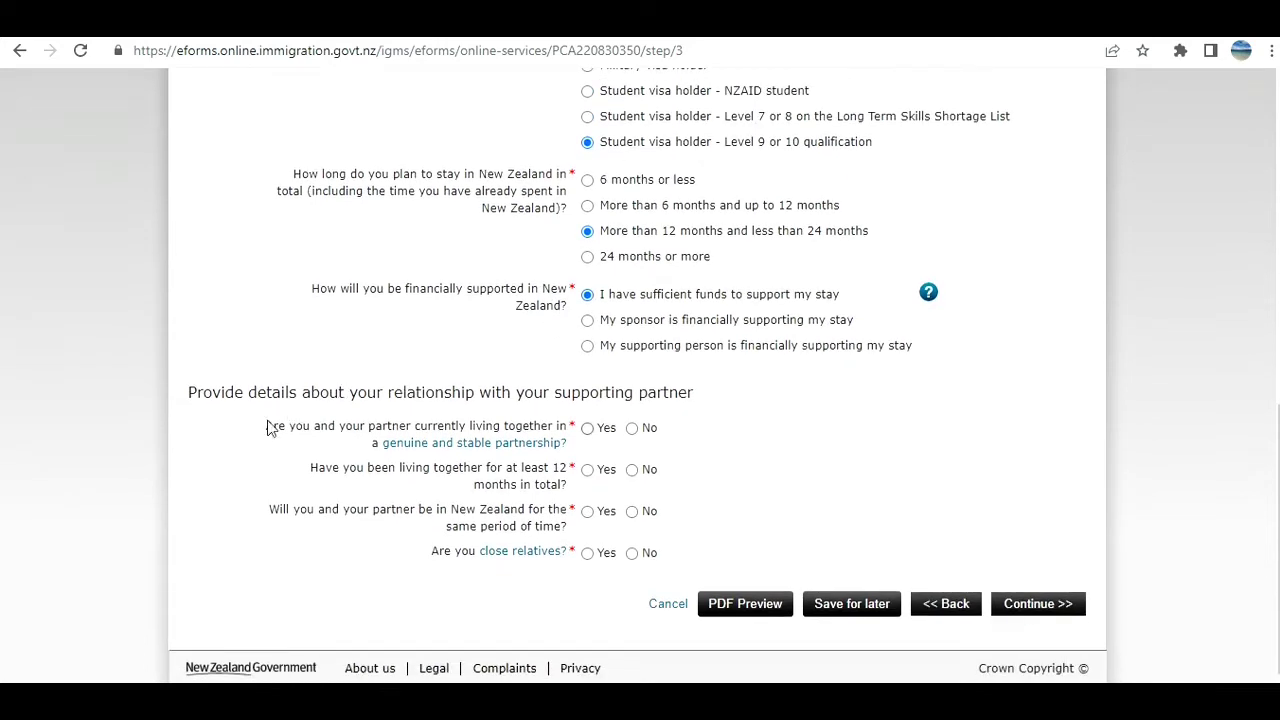
click(588, 430)
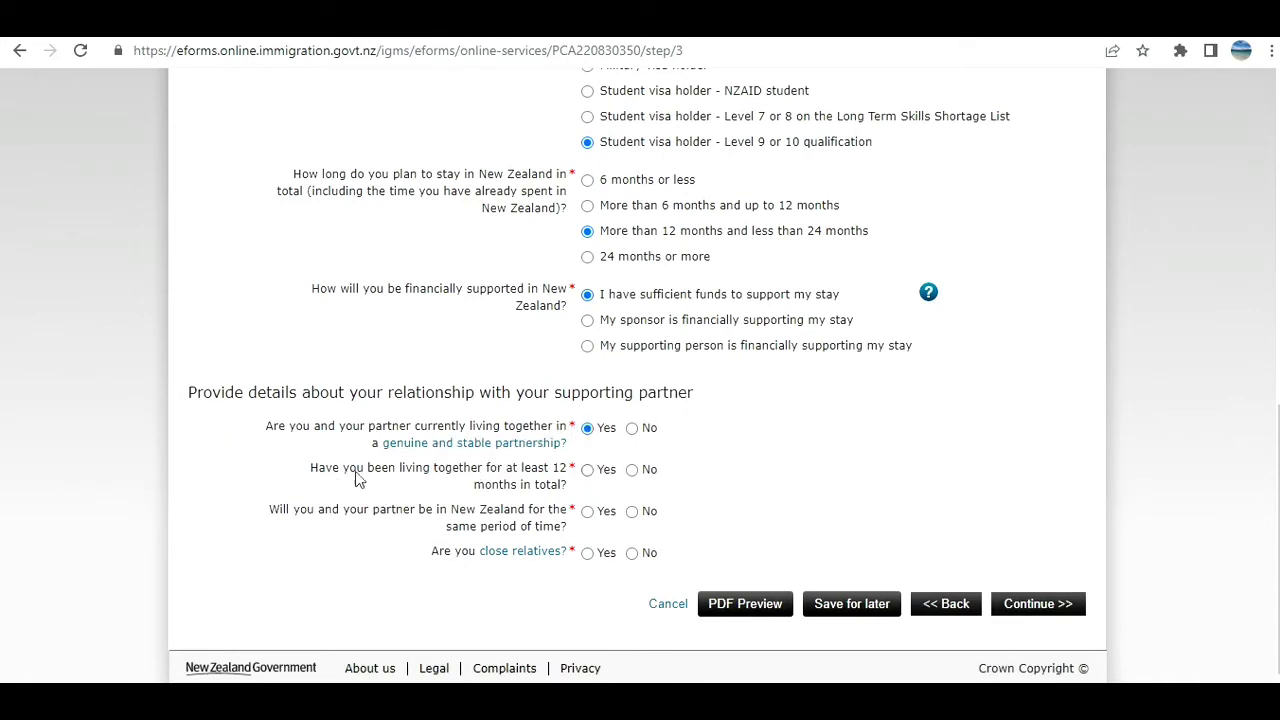
click(585, 471)
click(588, 512)
Check the glossary definition of close relatives, answer No to being close relatives, and continue to the supporting person details.
click(541, 556)
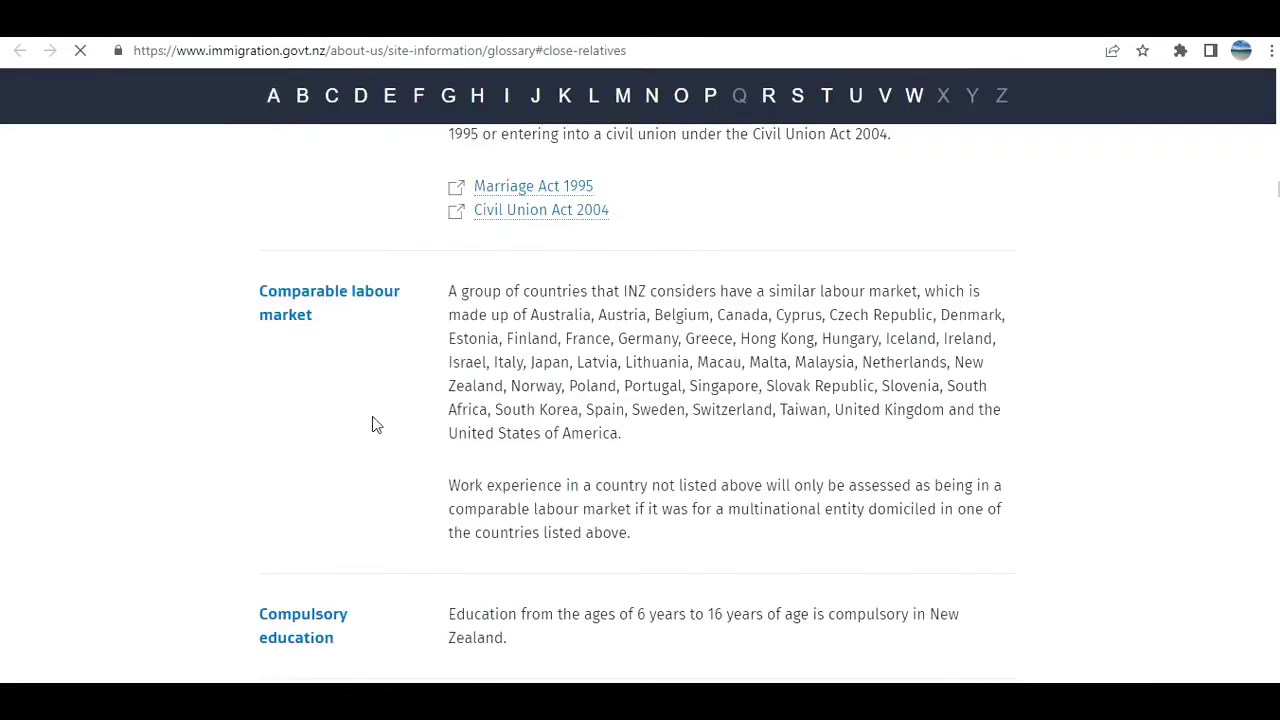
drag(470, 167, 762, 189)
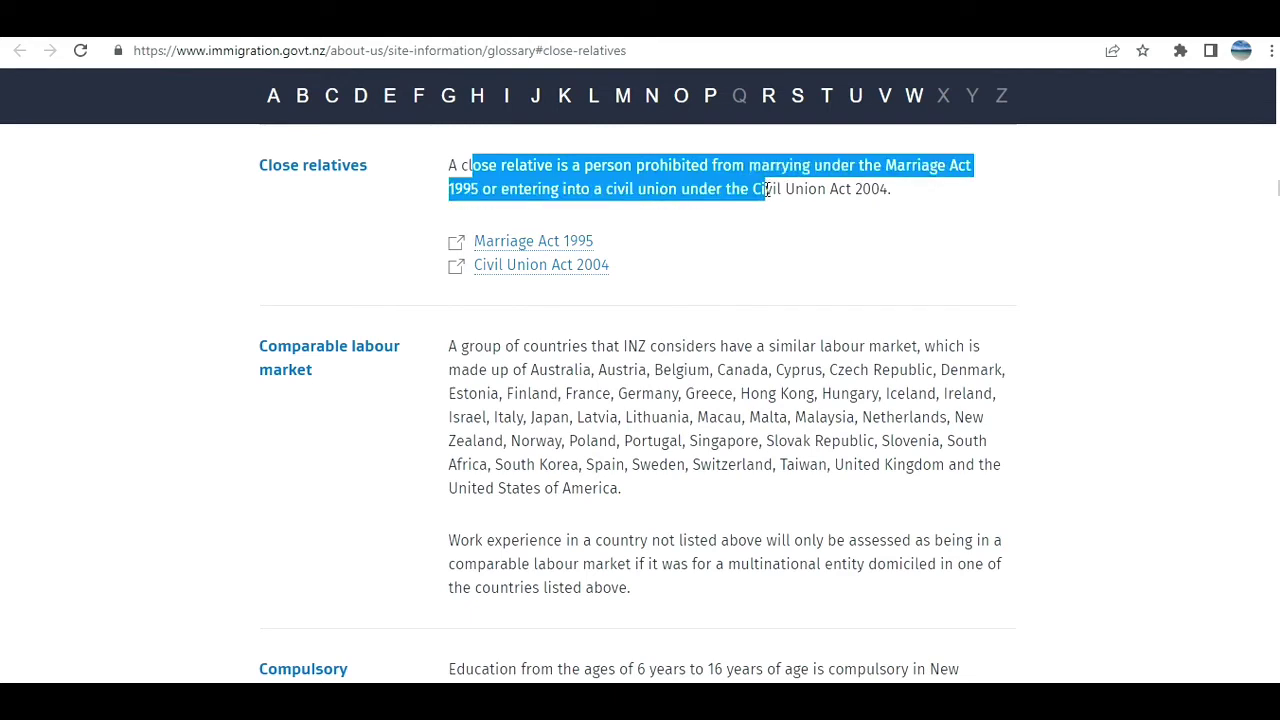
click(938, 18)
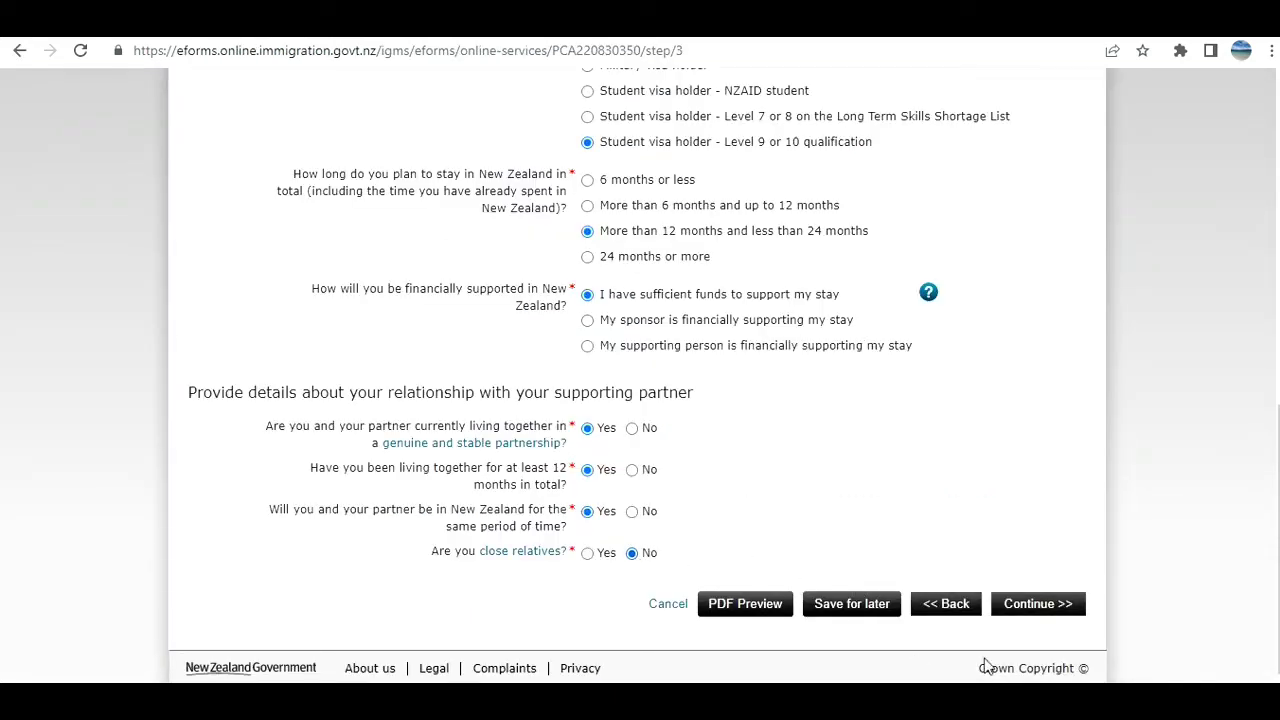
click(1023, 612)
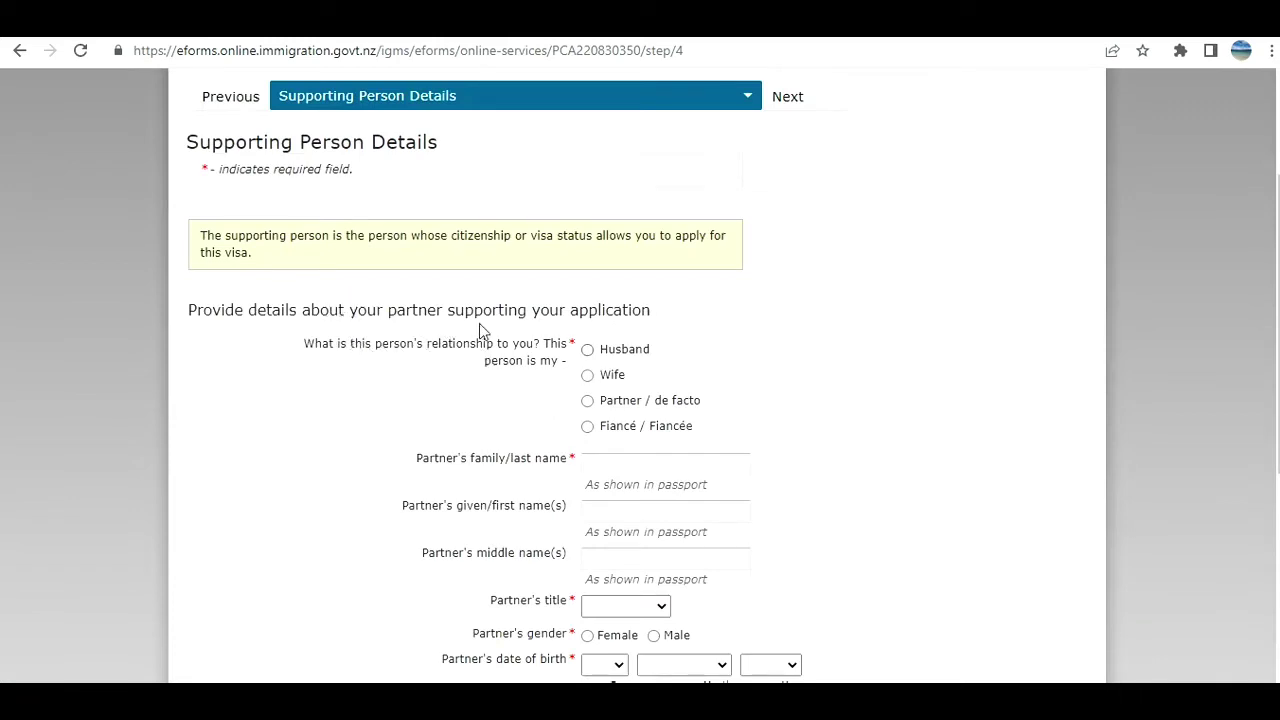
Identify the supporting partner as Wife, with the title Mrs and gender Female.
scroll(488, 338, down, 1)
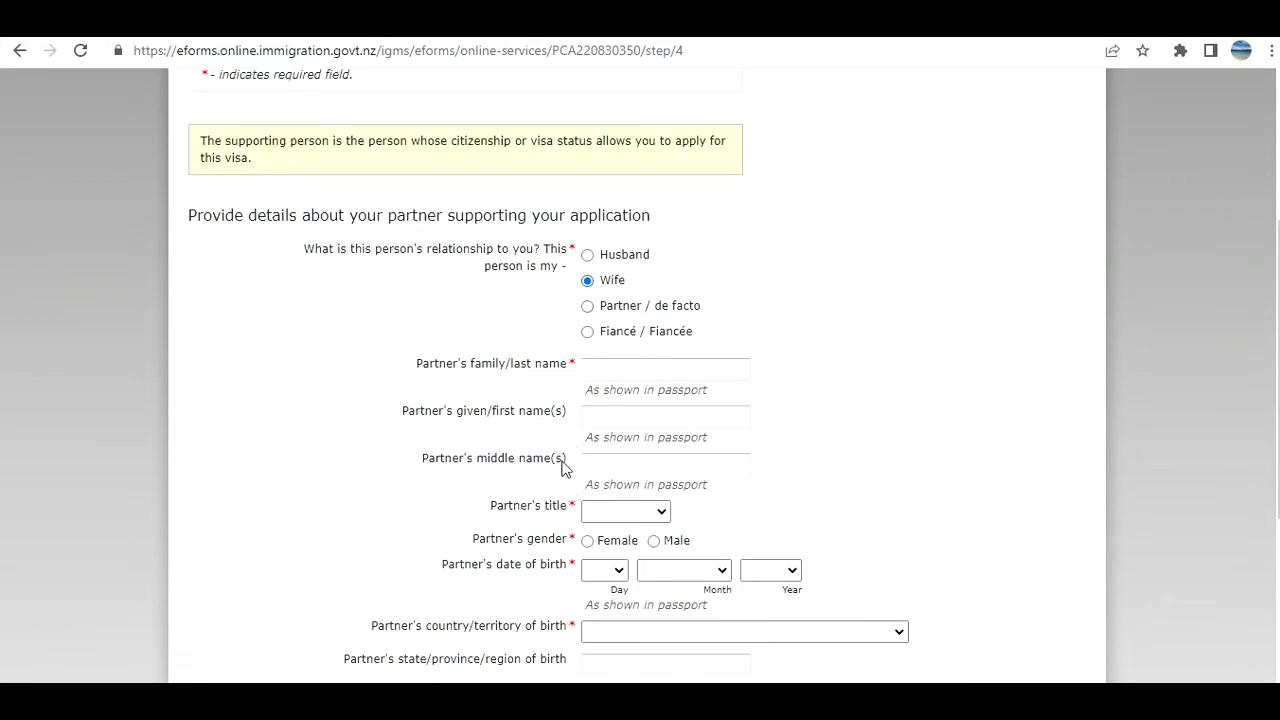
scroll(565, 465, down, 1)
click(600, 416)
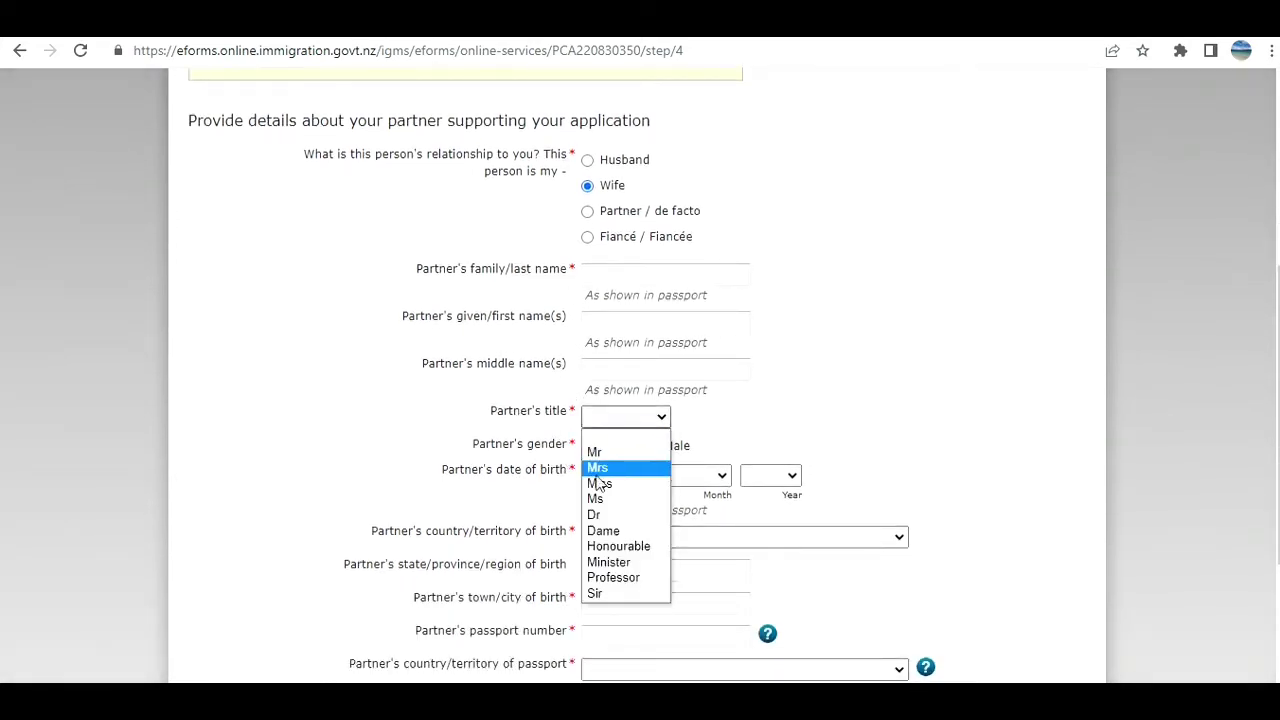
click(600, 468)
click(588, 447)
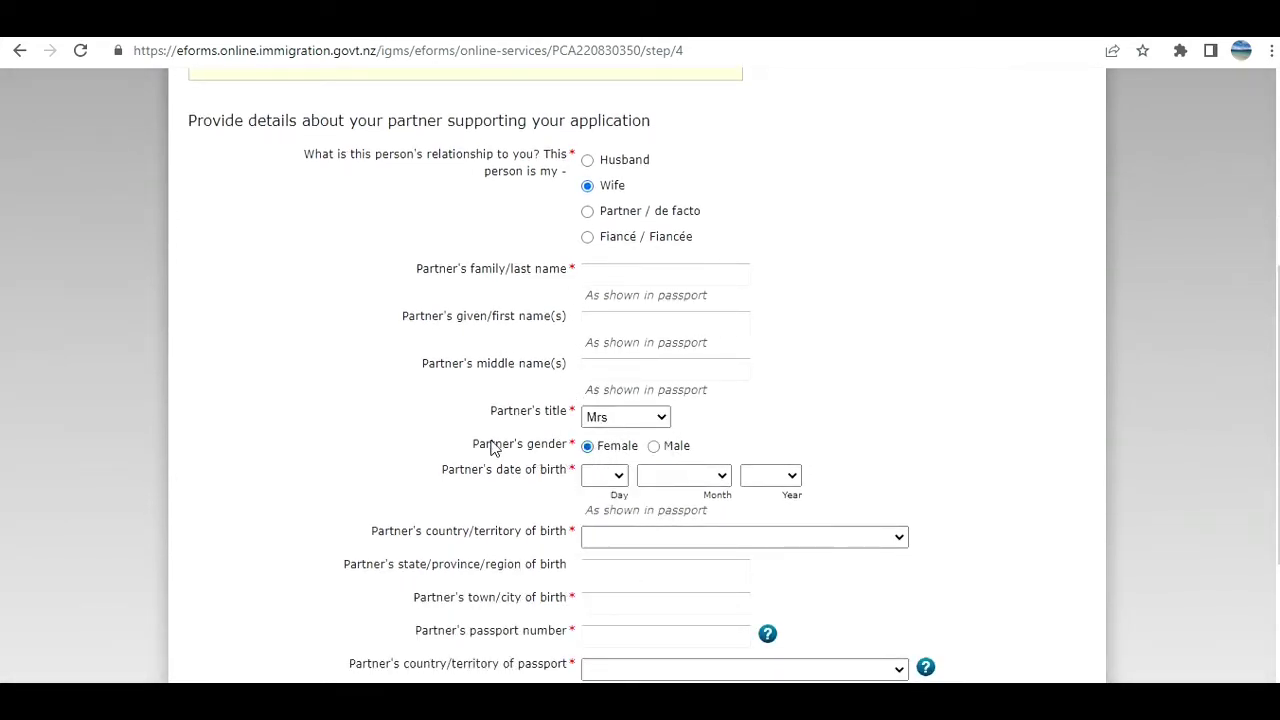
Answer No to the partner being a PhD student and Yes to needing police certificates from countries other than New Zealand.
scroll(497, 445, down, 2)
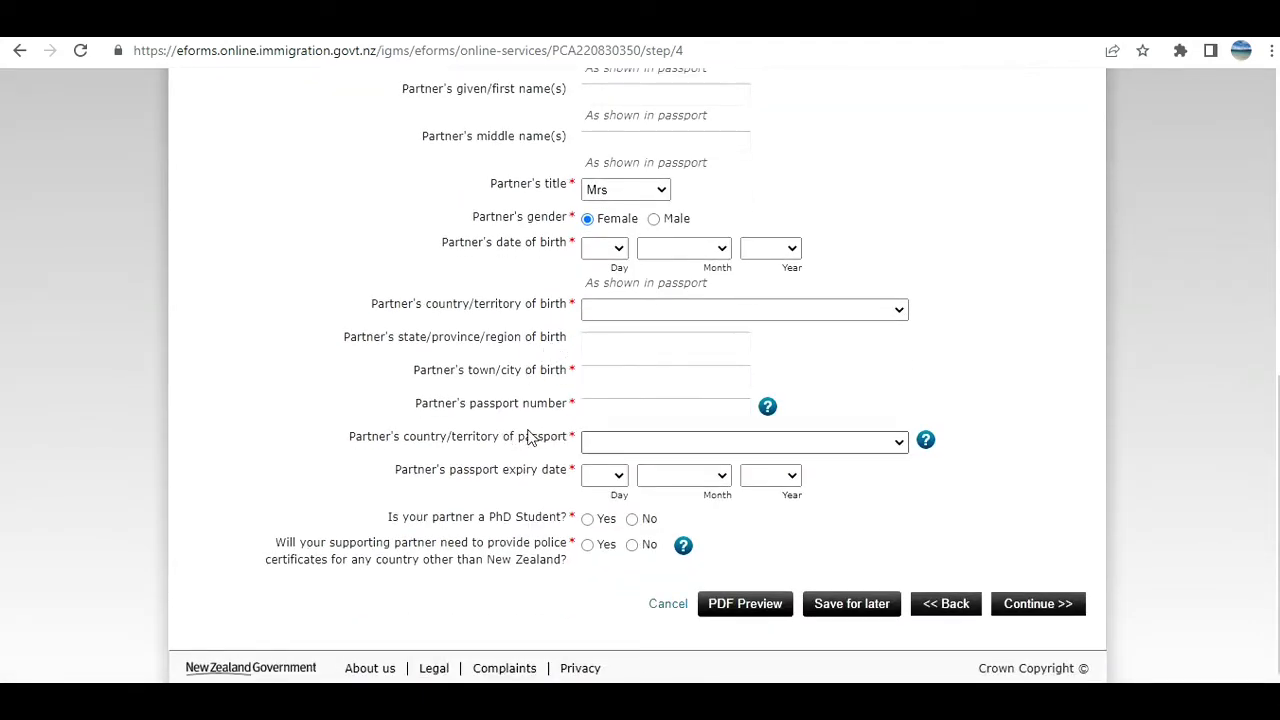
click(630, 520)
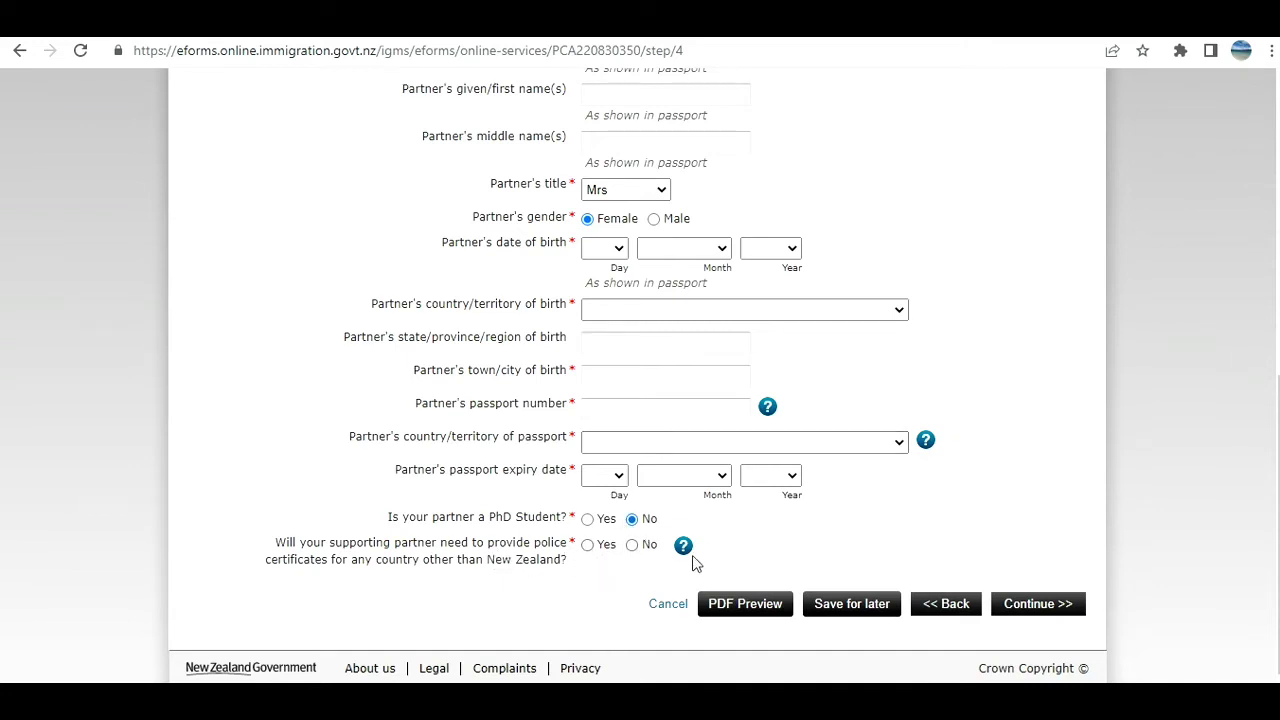
mouse_move(684, 550)
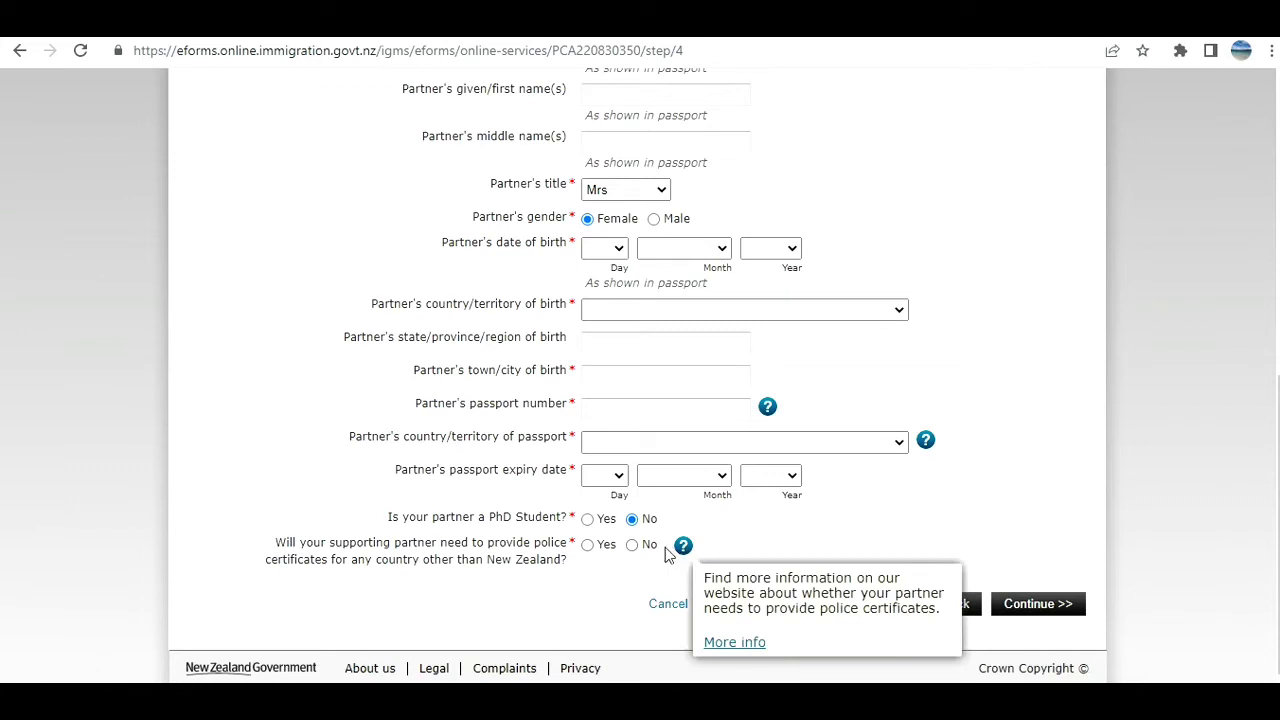
click(587, 545)
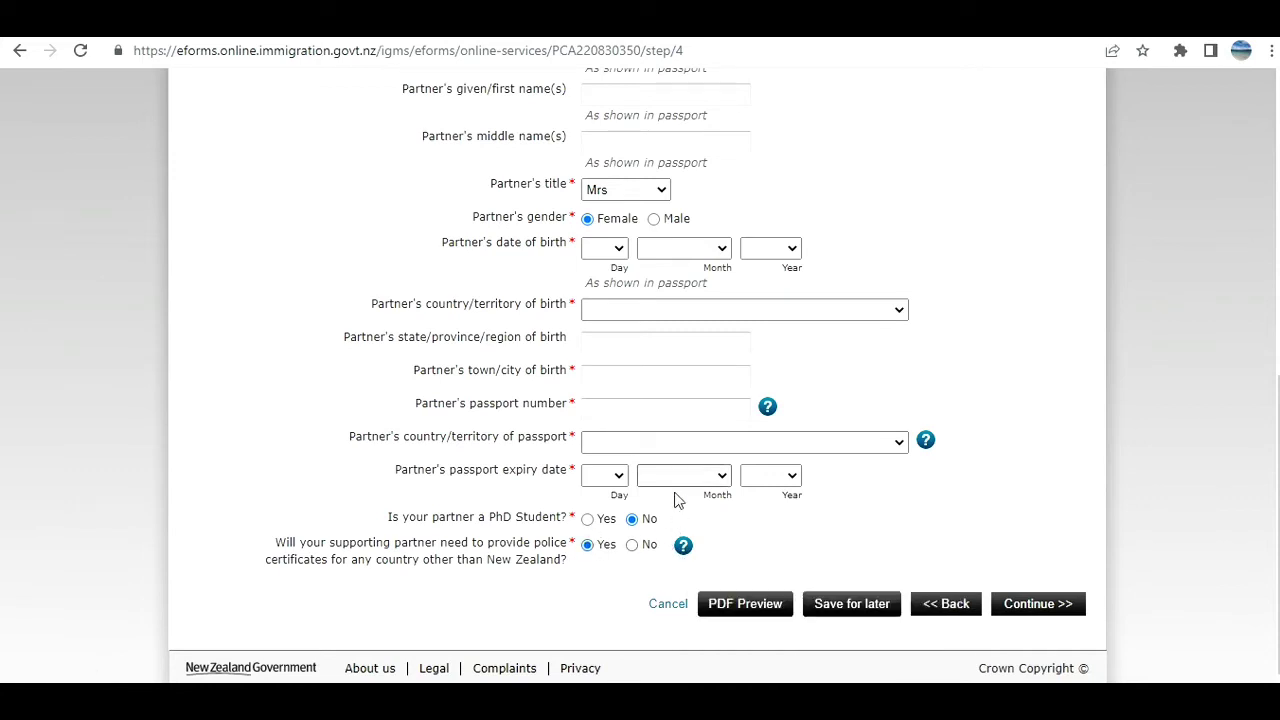
scroll(672, 486, up, 1)
scroll(669, 480, down, 1)
scroll(660, 358, up, 3)
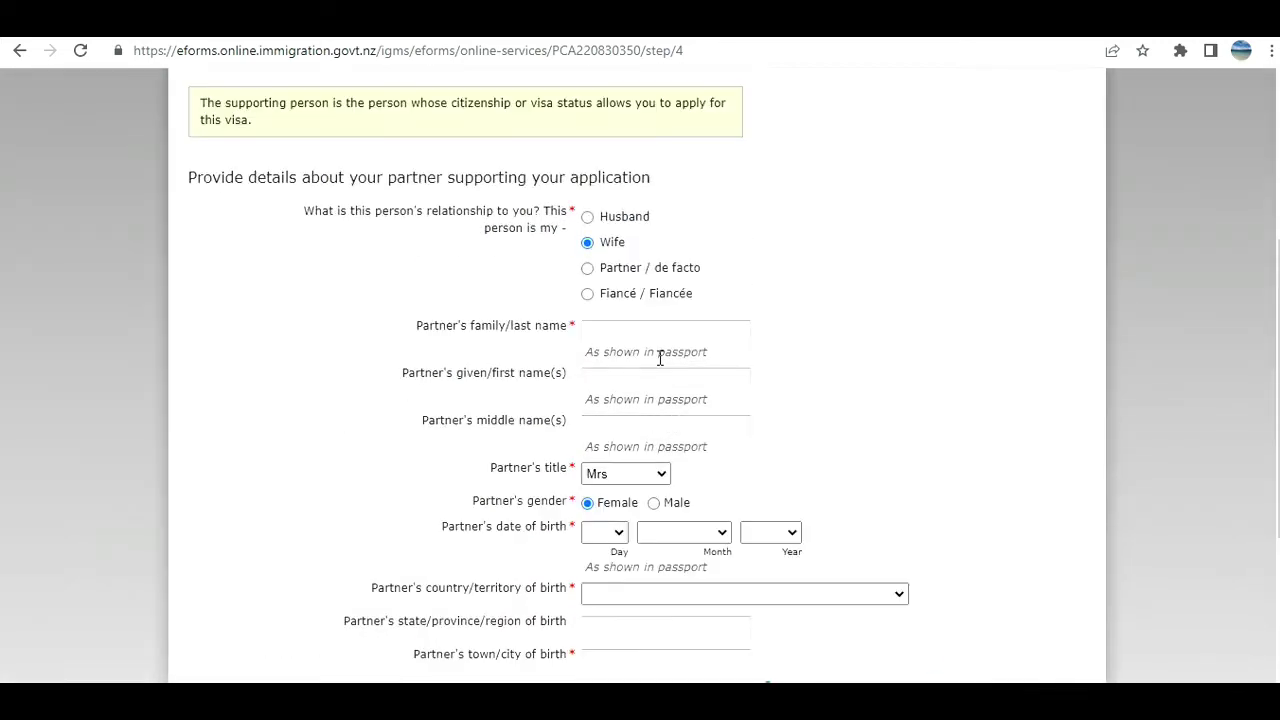
Answer No to tuberculosis, renal dialysis, hospital care and residential care, and Not applicable to being pregnant.
scroll(660, 358, down, 1)
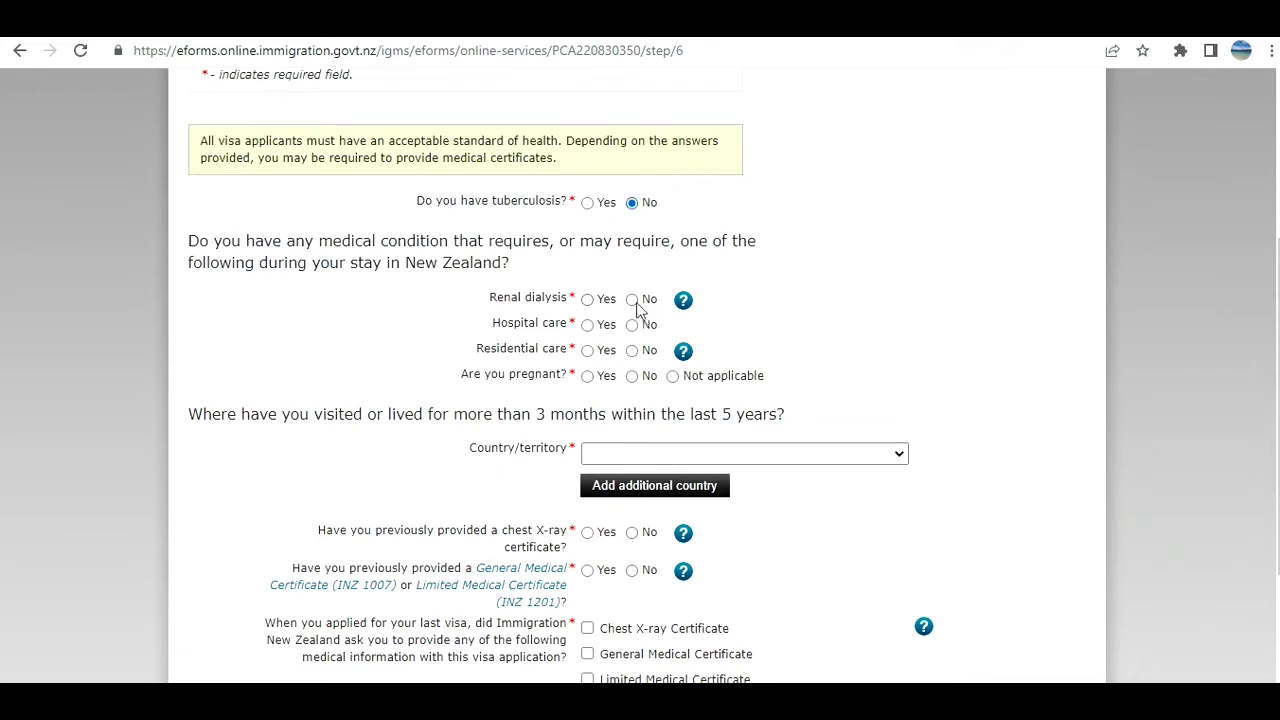
click(632, 300)
click(632, 325)
click(632, 350)
click(673, 377)
Choose India as the country visited or lived in for more than 3 months within the last 5 years.
click(650, 462)
text(in)
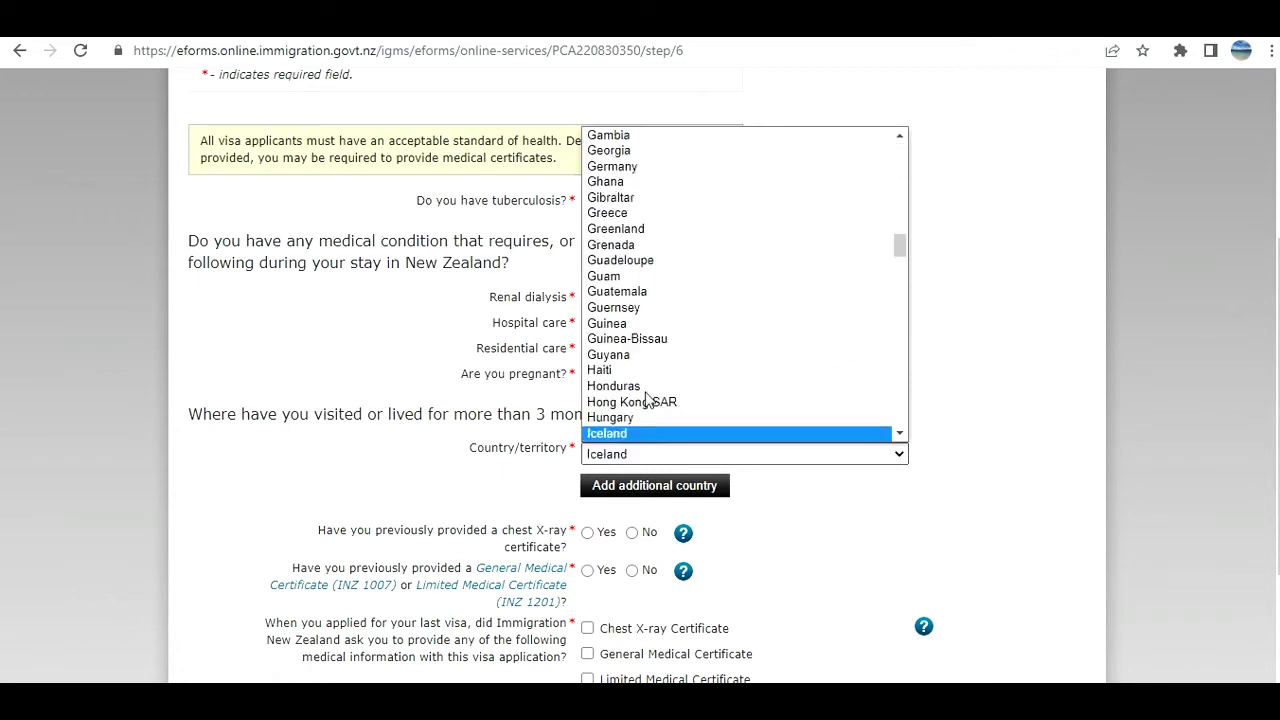
click(797, 523)
Answer No to previously providing chest X-ray and medical certificates, and declare that no medical information was requested with the last visa application.
scroll(796, 521, down, 1)
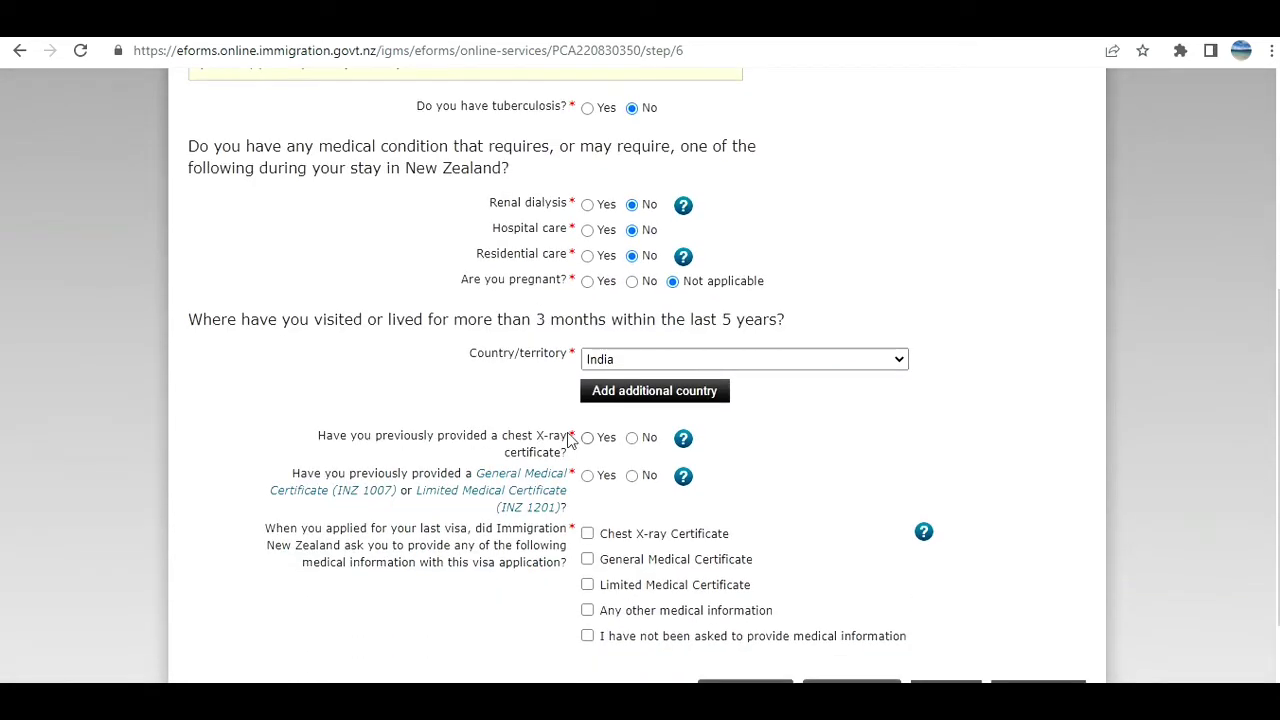
click(631, 438)
click(632, 479)
click(683, 480)
scroll(590, 485, down, 1)
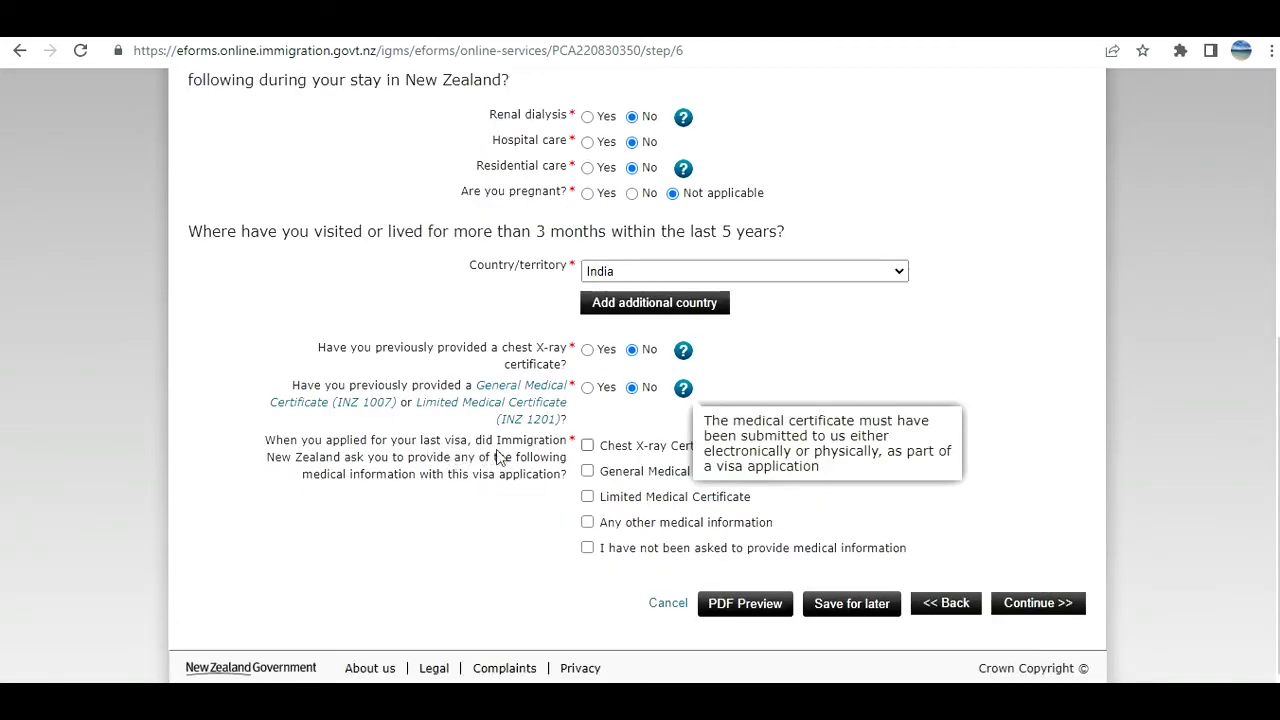
click(587, 548)
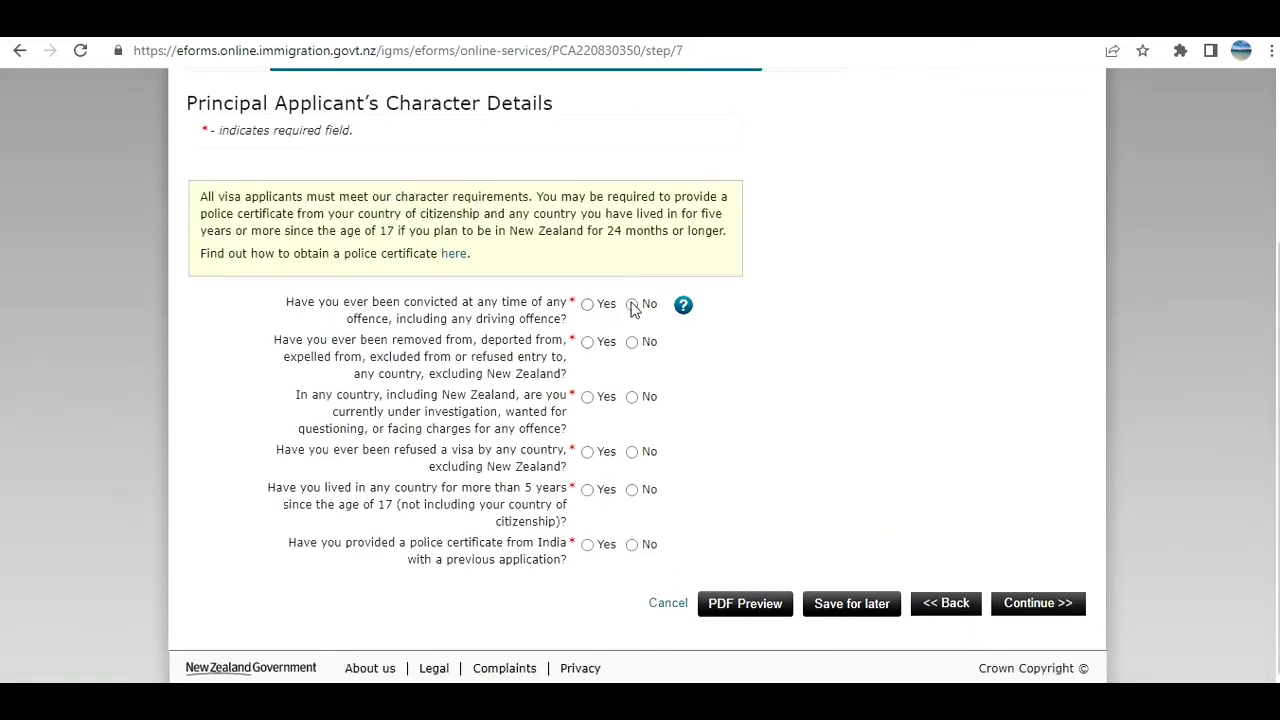
Answer No to convictions, removal or deportation, current investigations, and living more than 5 years in another country since age 17.
click(632, 305)
click(632, 342)
click(632, 397)
click(633, 489)
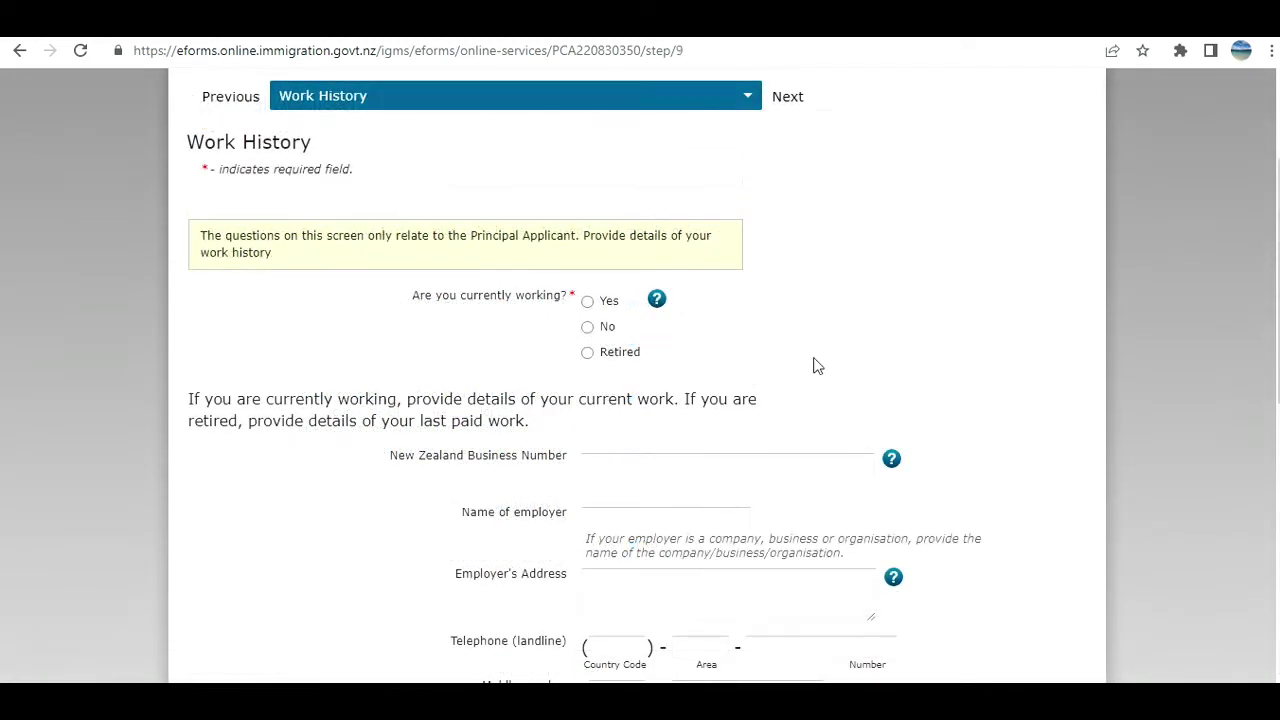
Review the work history questions, then answer No to having contacts in New Zealand and continue.
scroll(815, 366, down, 5)
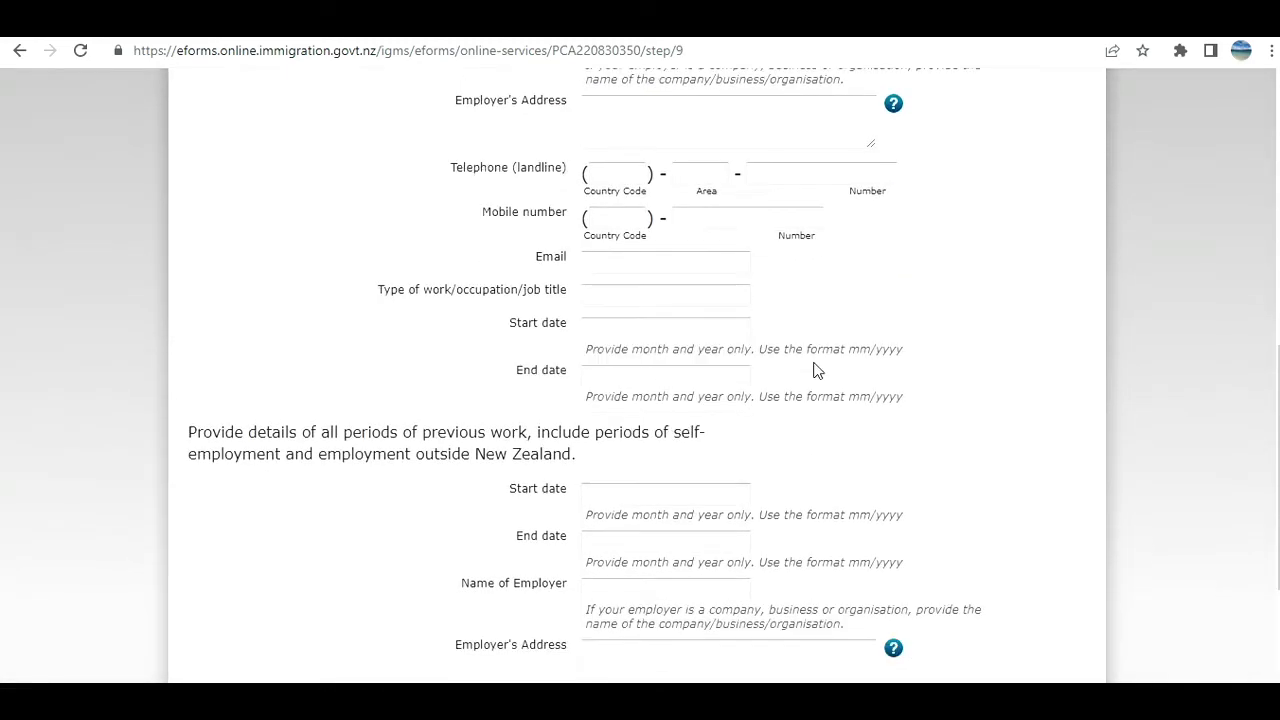
scroll(815, 370, down, 2)
scroll(815, 370, up, 8)
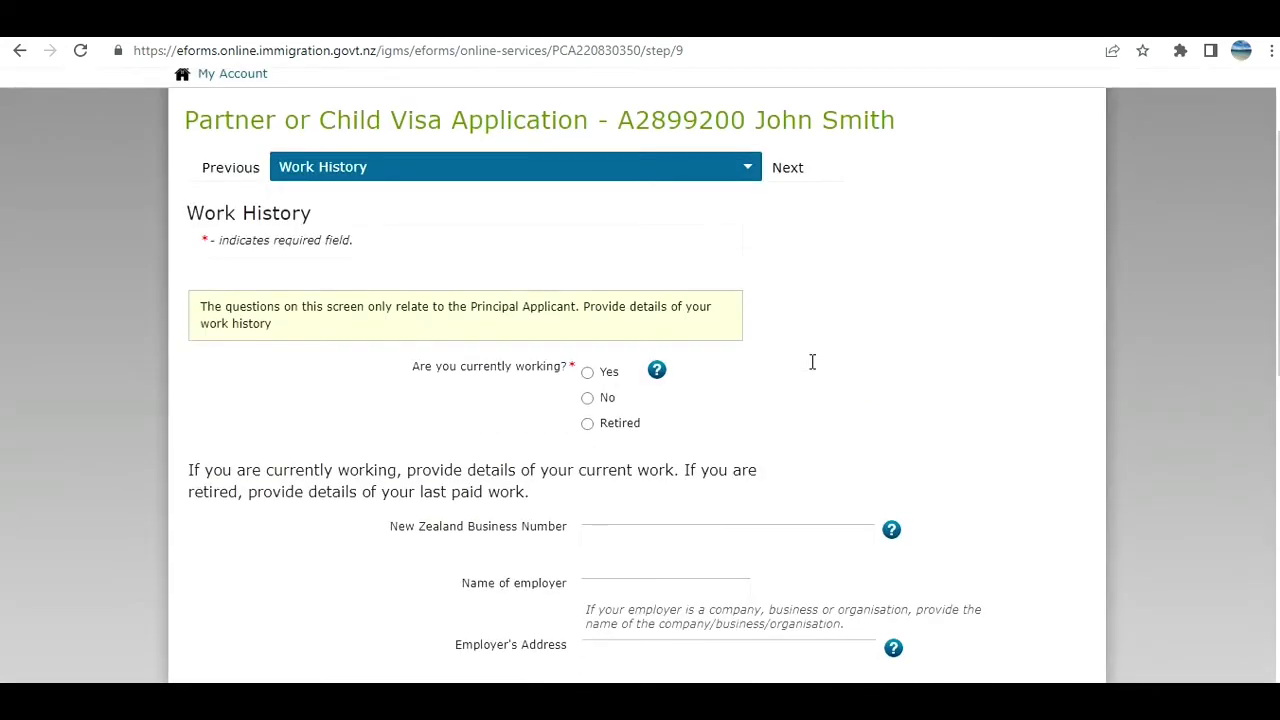
scroll(812, 362, down, 2)
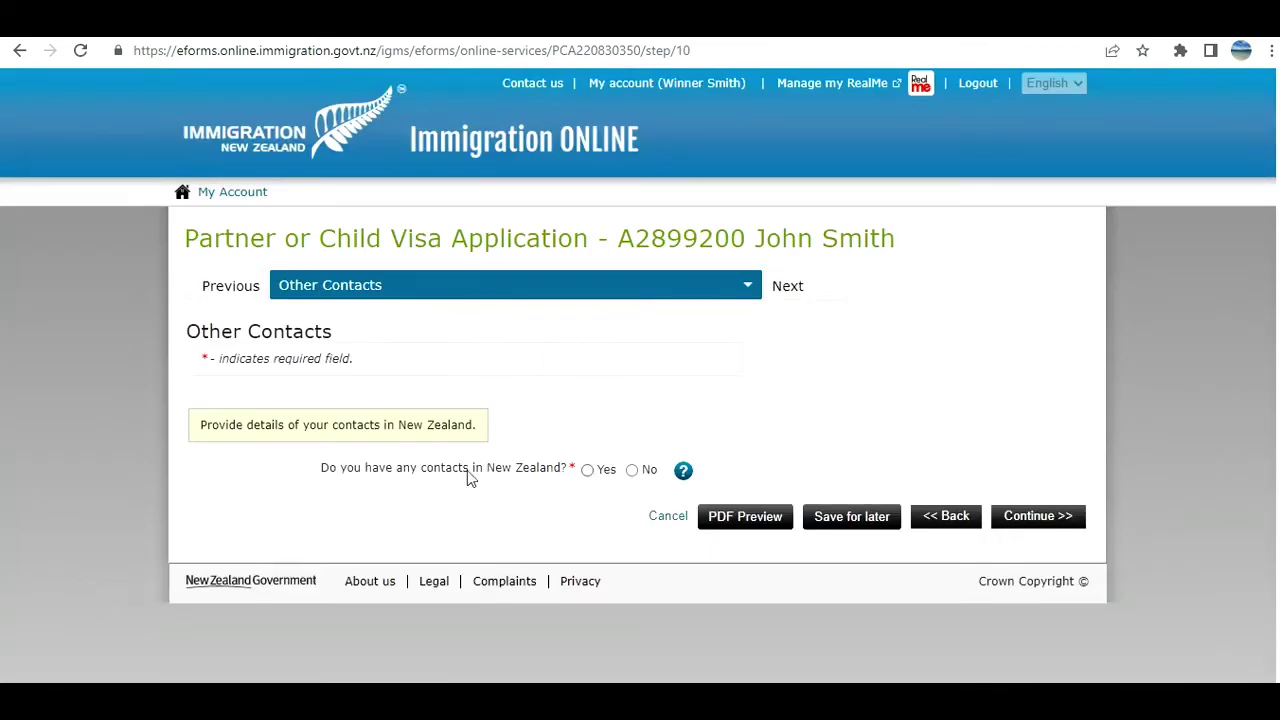
click(631, 470)
click(1029, 524)
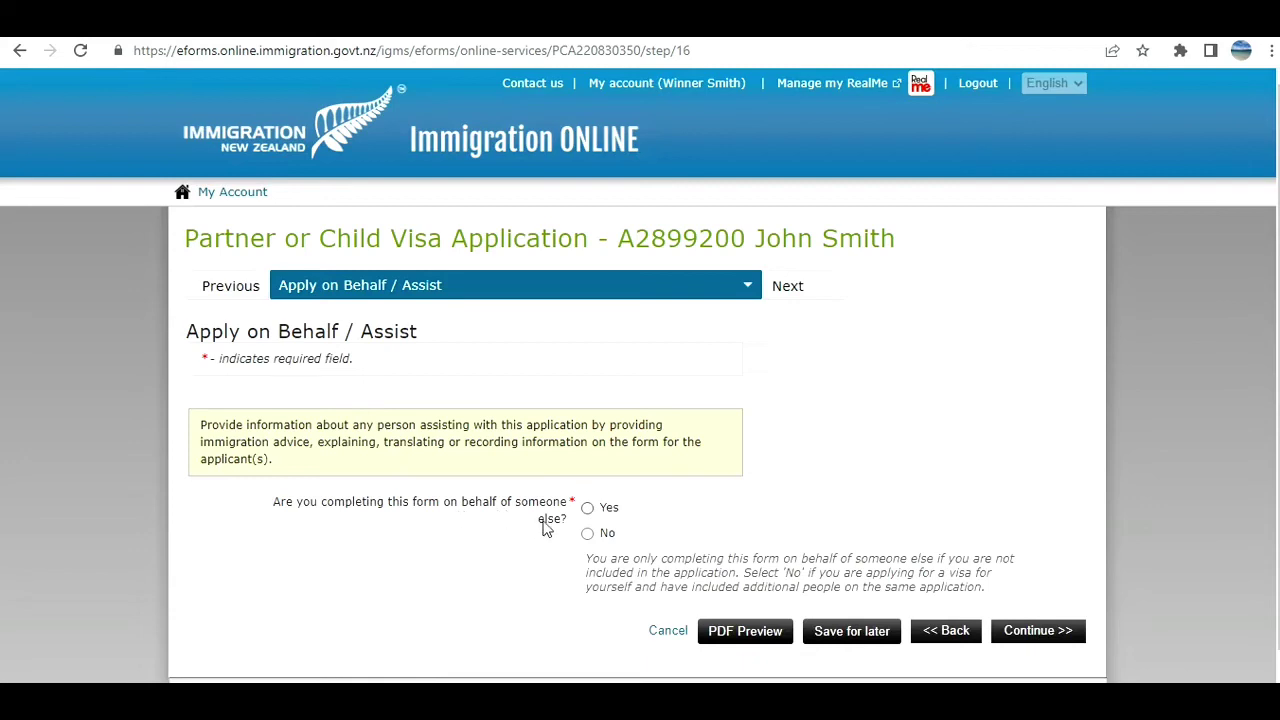
Answer No to completing the form for someone else and to receiving immigration advice, and continue to the document uploads.
click(587, 536)
scroll(615, 551, down, 1)
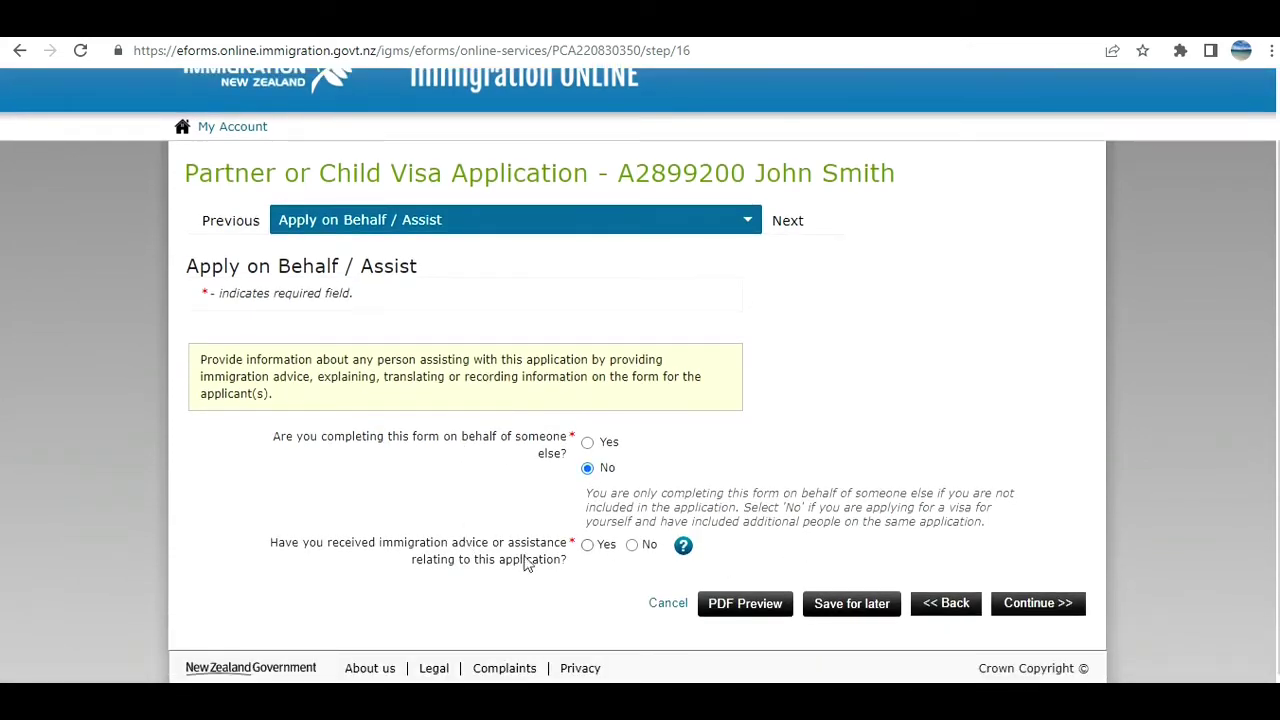
click(632, 545)
click(1048, 616)
click(643, 353)
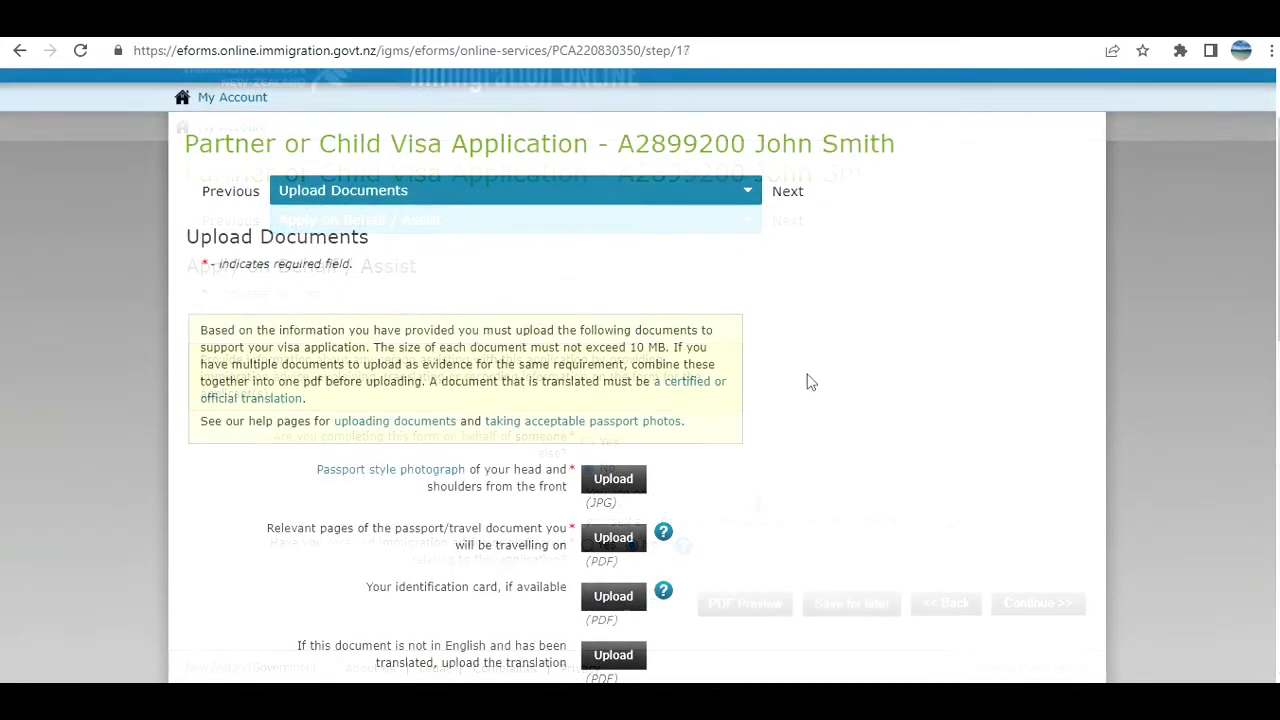
Review the list of required uploads, from the passport photograph and funds evidence to the partnership documents and police certificates.
scroll(811, 381, down, 1)
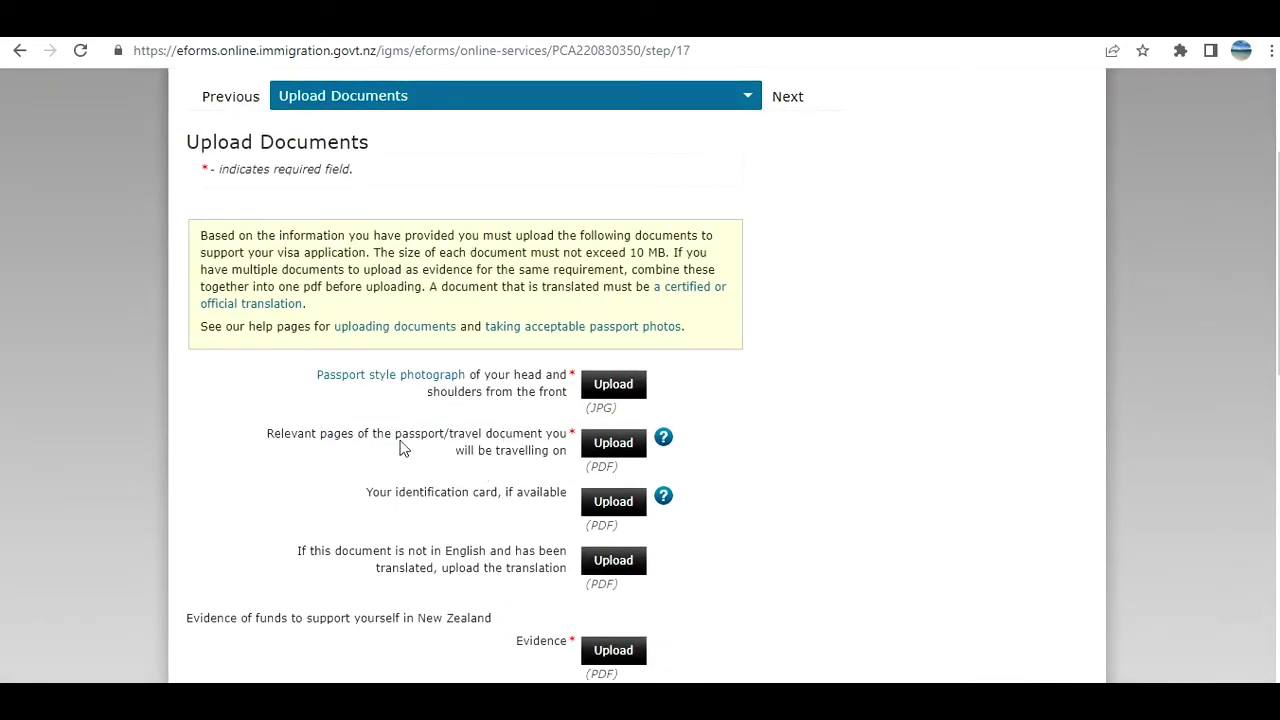
scroll(473, 529, down, 1)
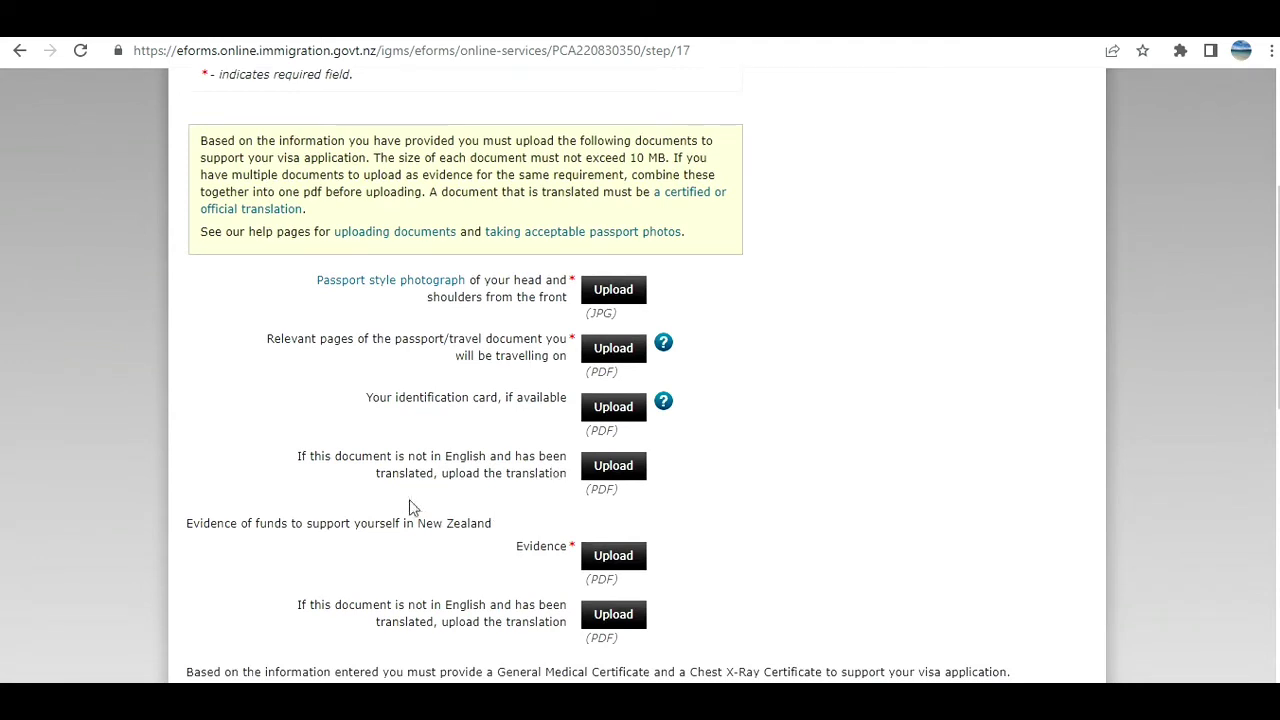
scroll(512, 510, down, 2)
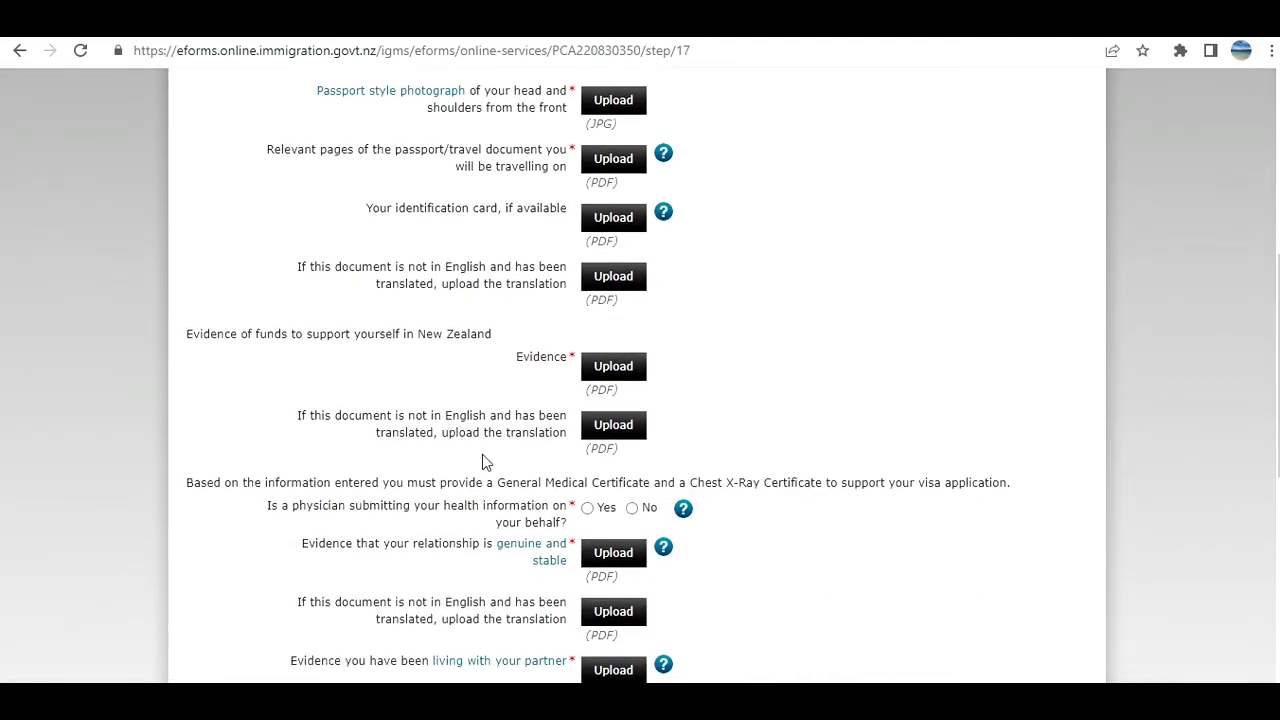
scroll(432, 445, down, 2)
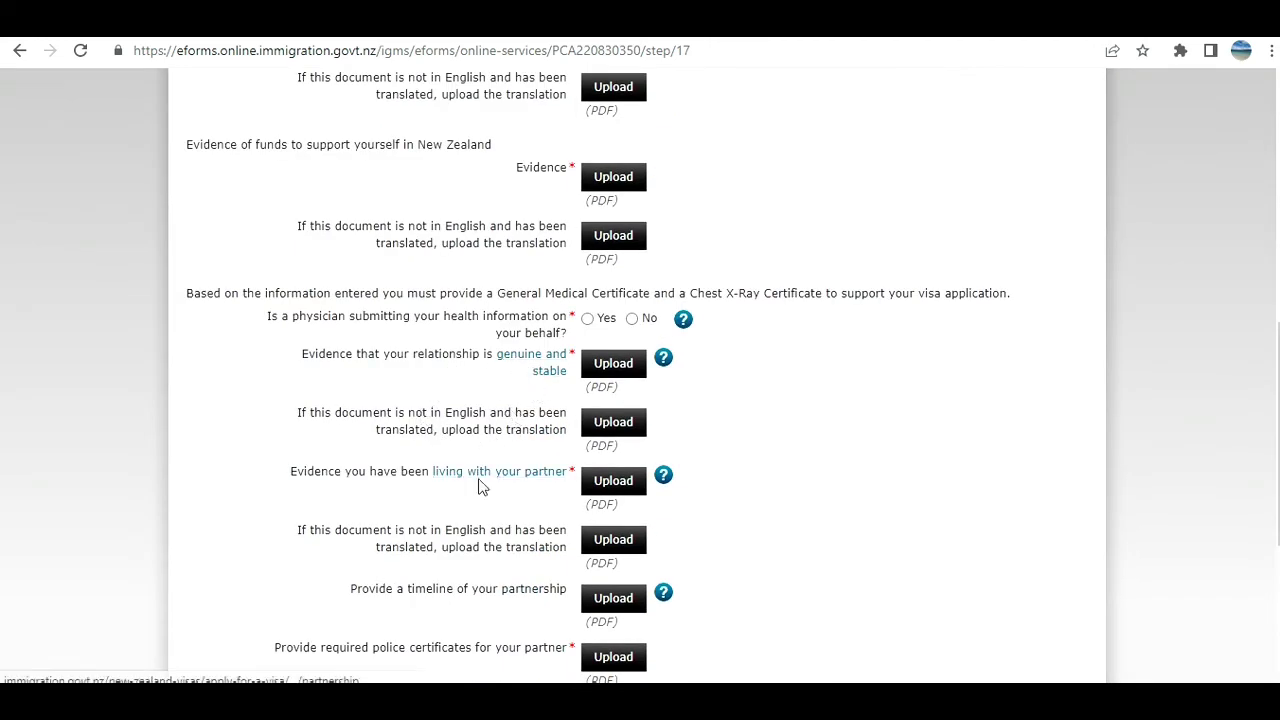
scroll(478, 490, down, 2)
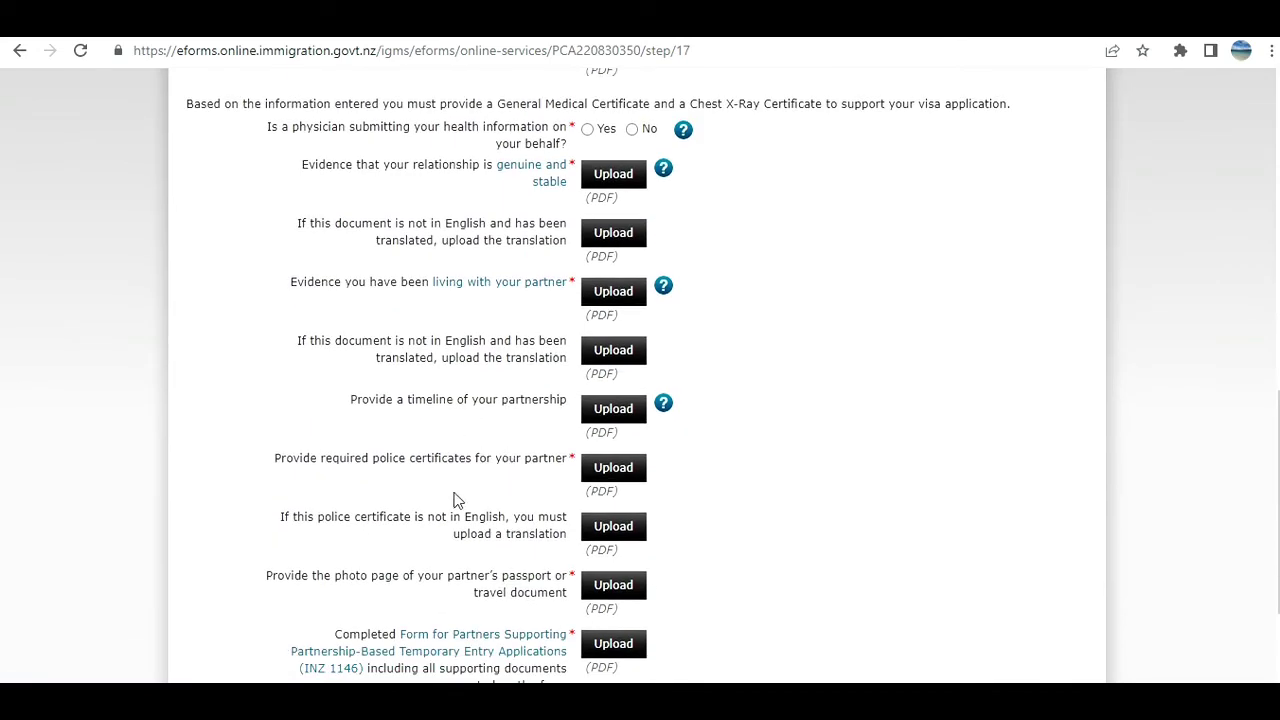
scroll(458, 543, down, 1)
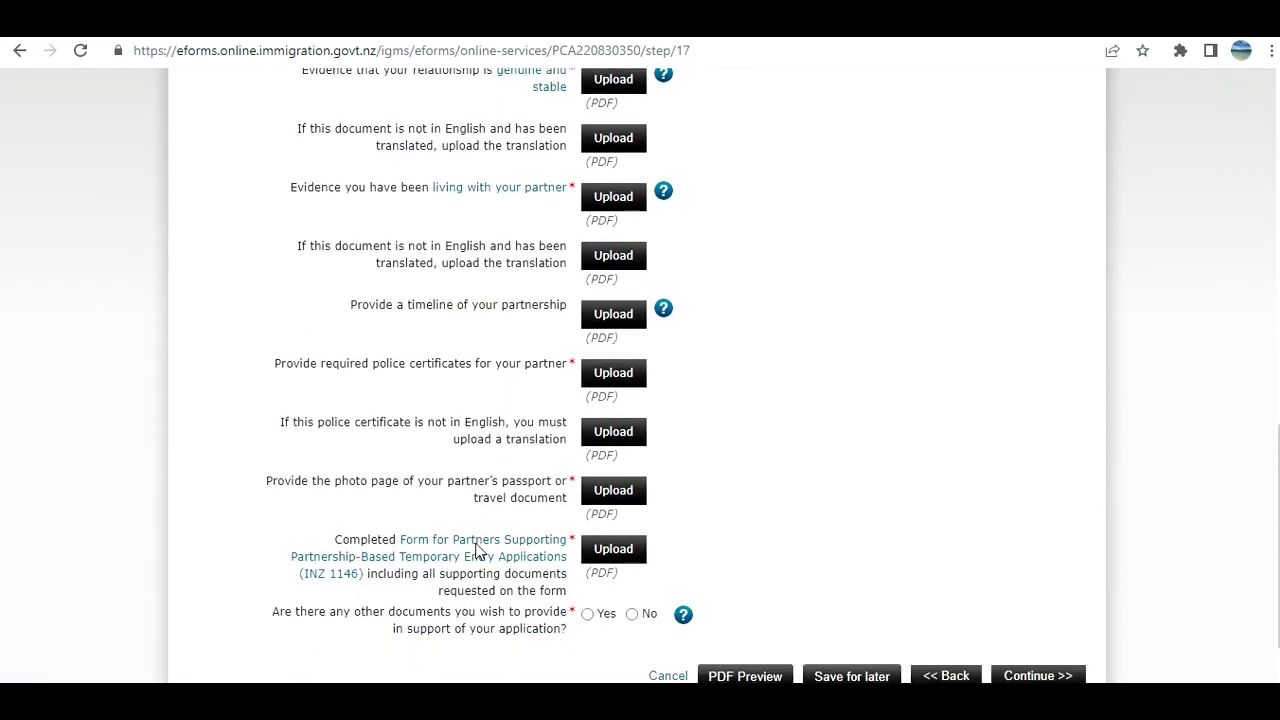
scroll(545, 455, down, 1)
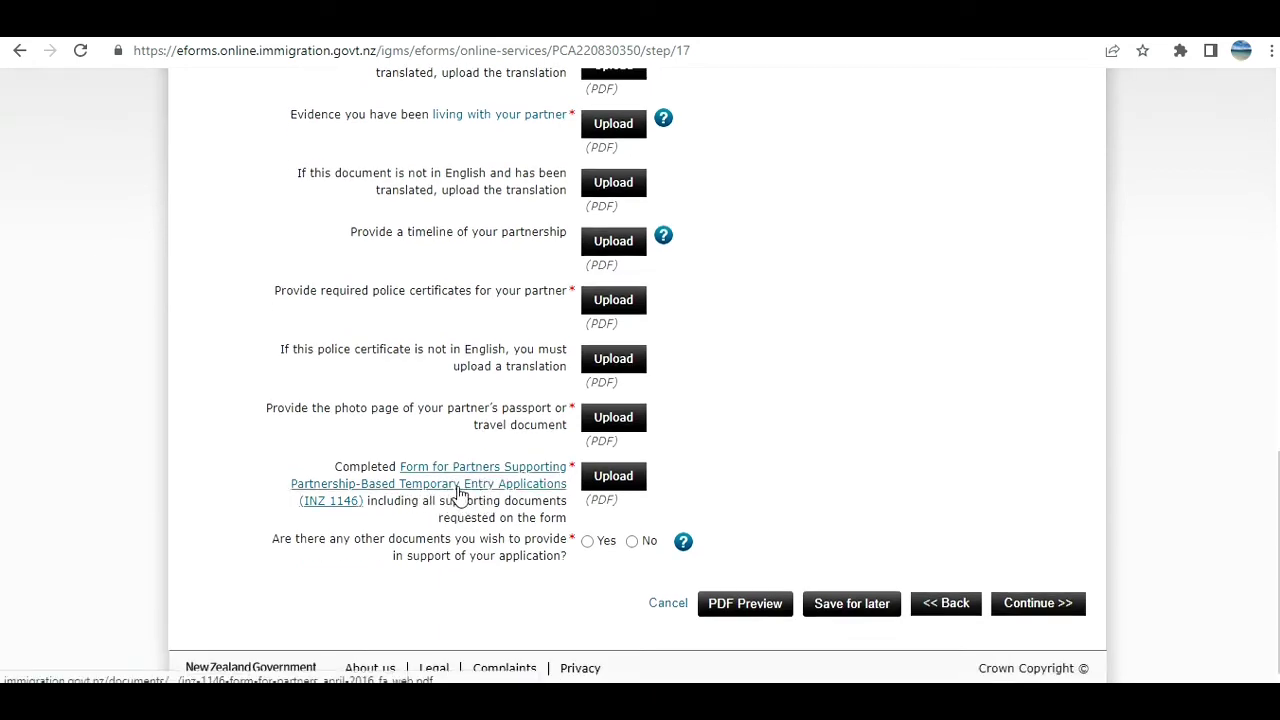
Open the INZ 1146 Form for Partners Supporting Partnership-Based Temporary Entry Applications and look through its pages.
click(449, 488)
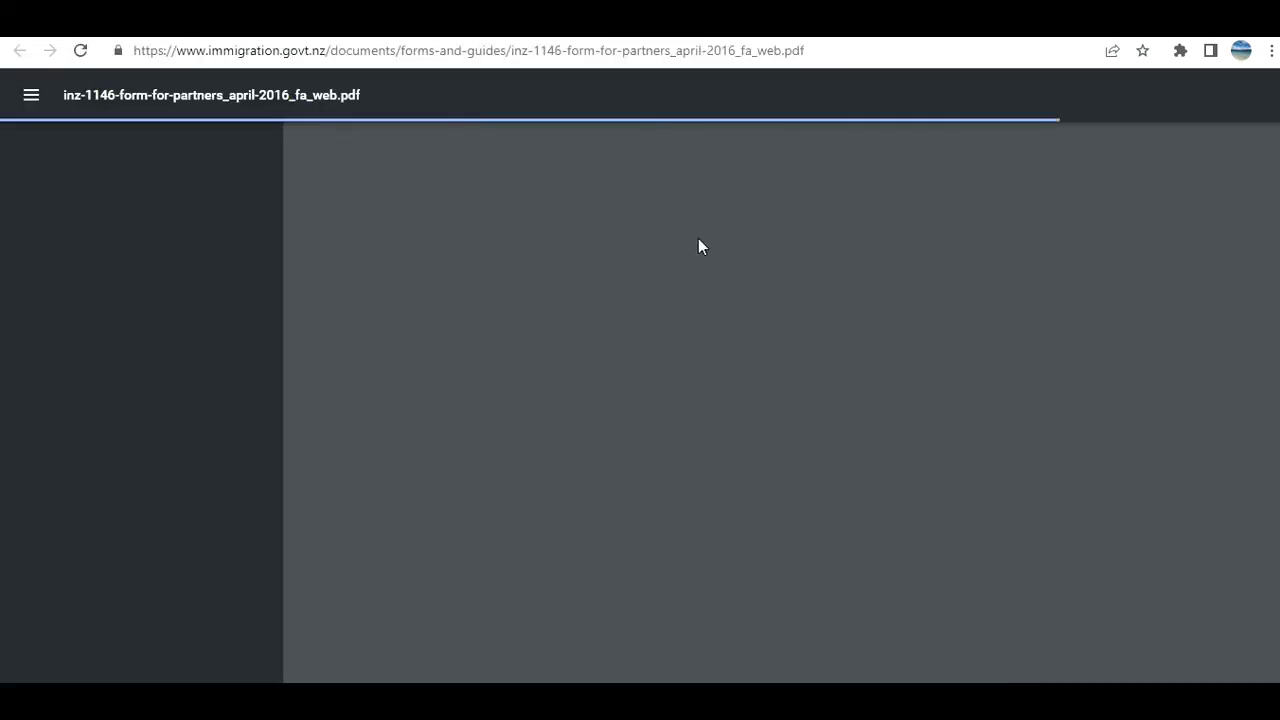
scroll(641, 288, down, 4)
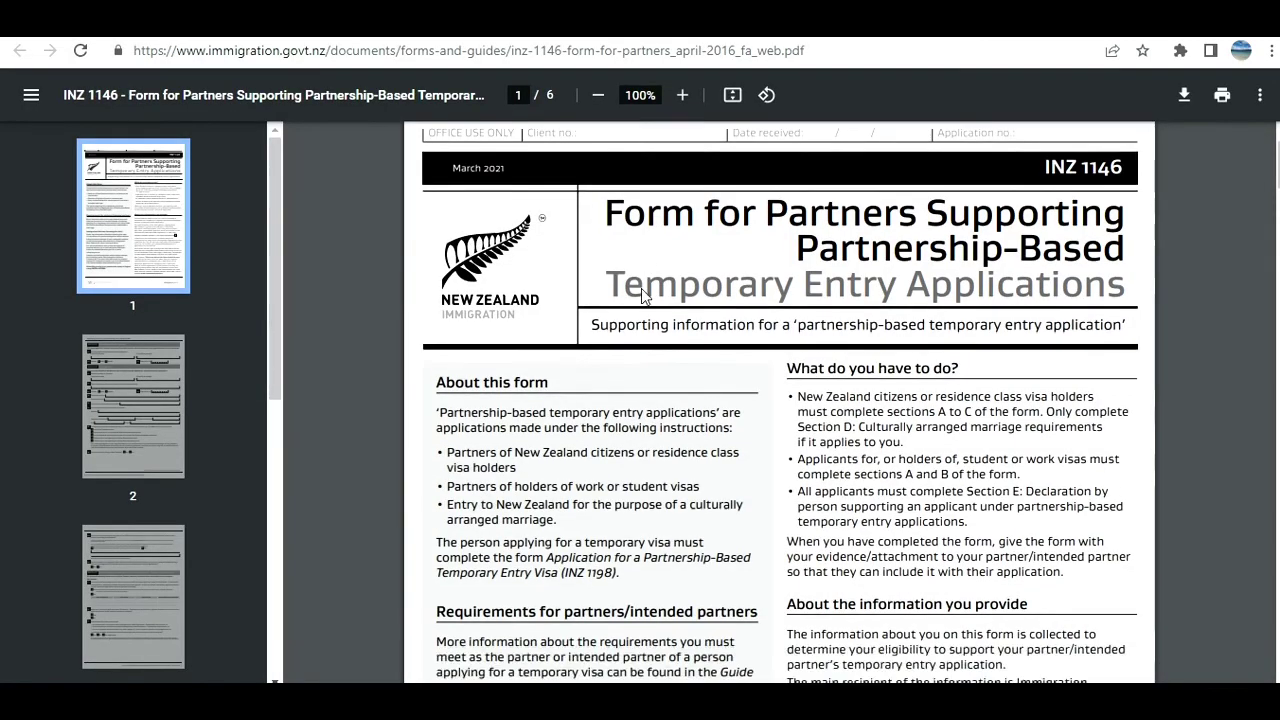
scroll(641, 288, down, 15)
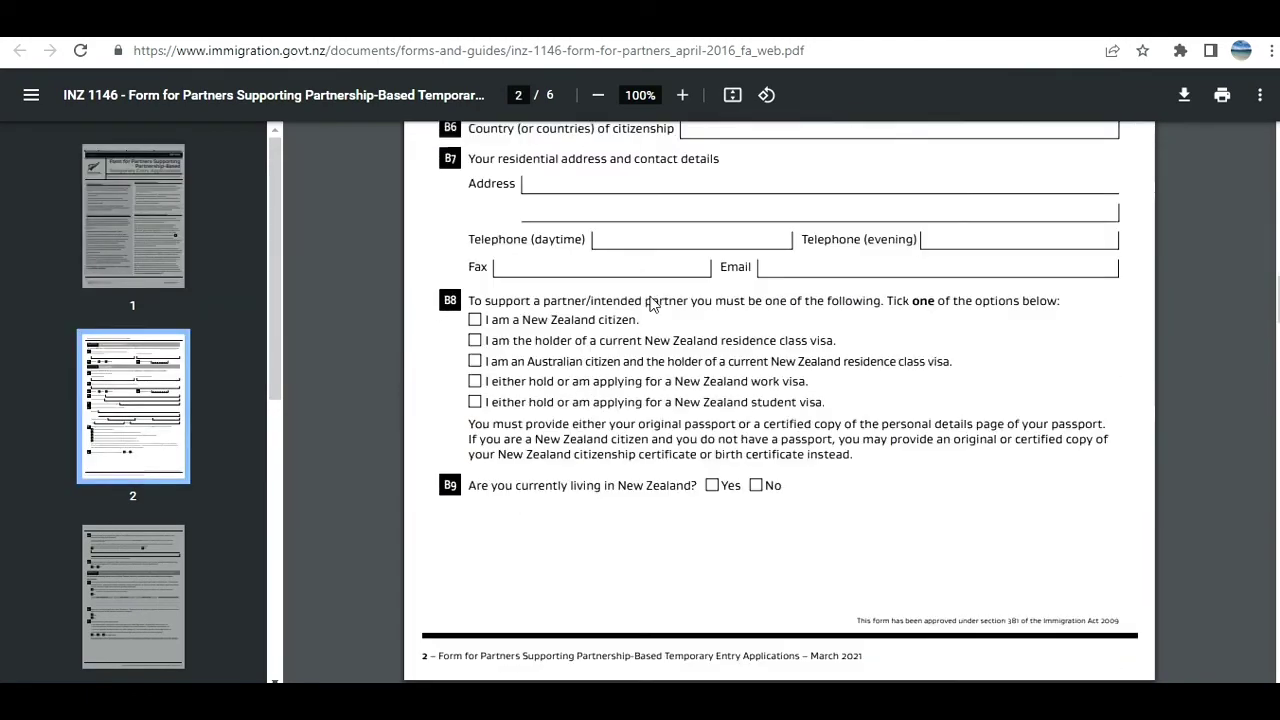
scroll(651, 304, down, 20)
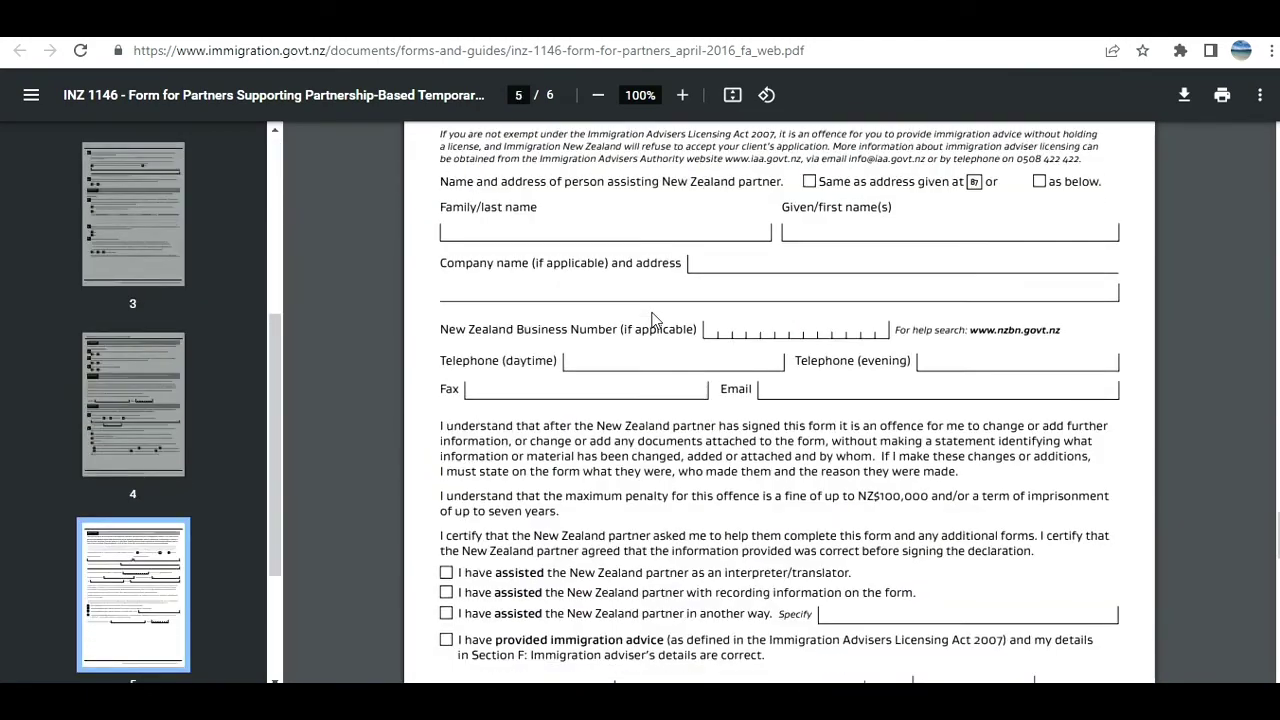
Look back through the INZ 1146 partner form from page 5 to its first page, and return to the document uploads.
scroll(651, 320, up, 8)
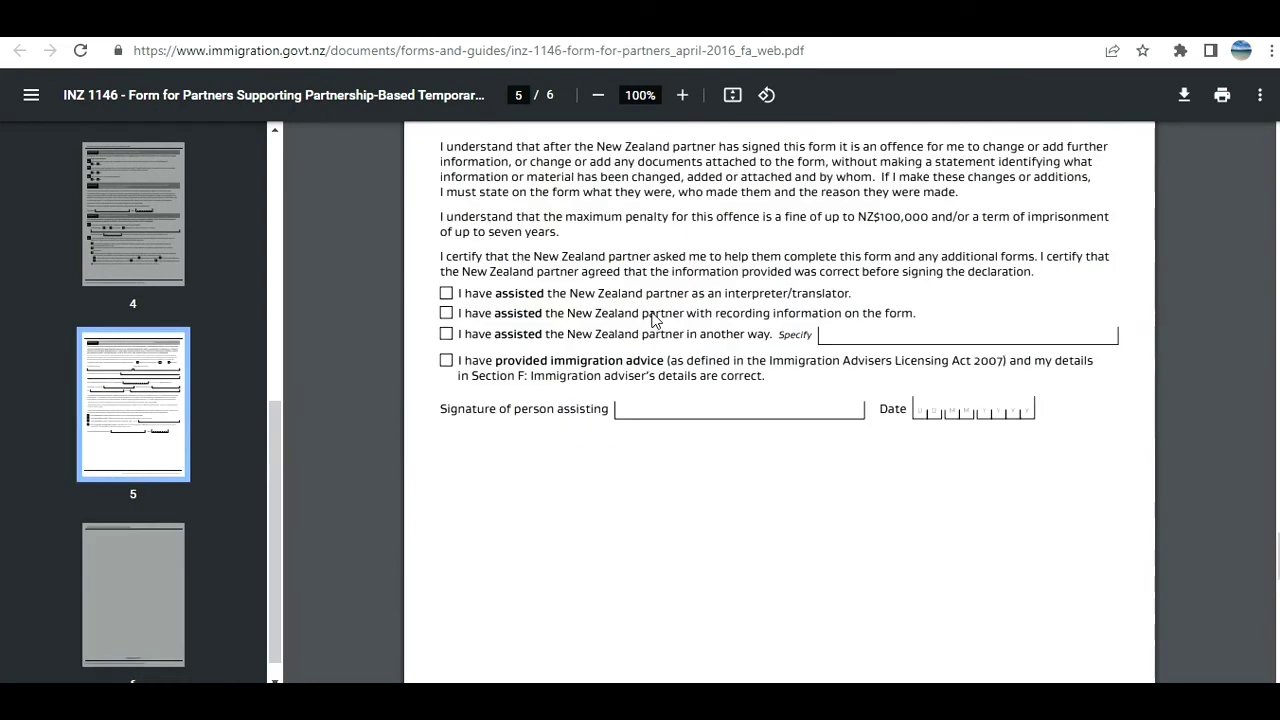
scroll(651, 320, up, 20)
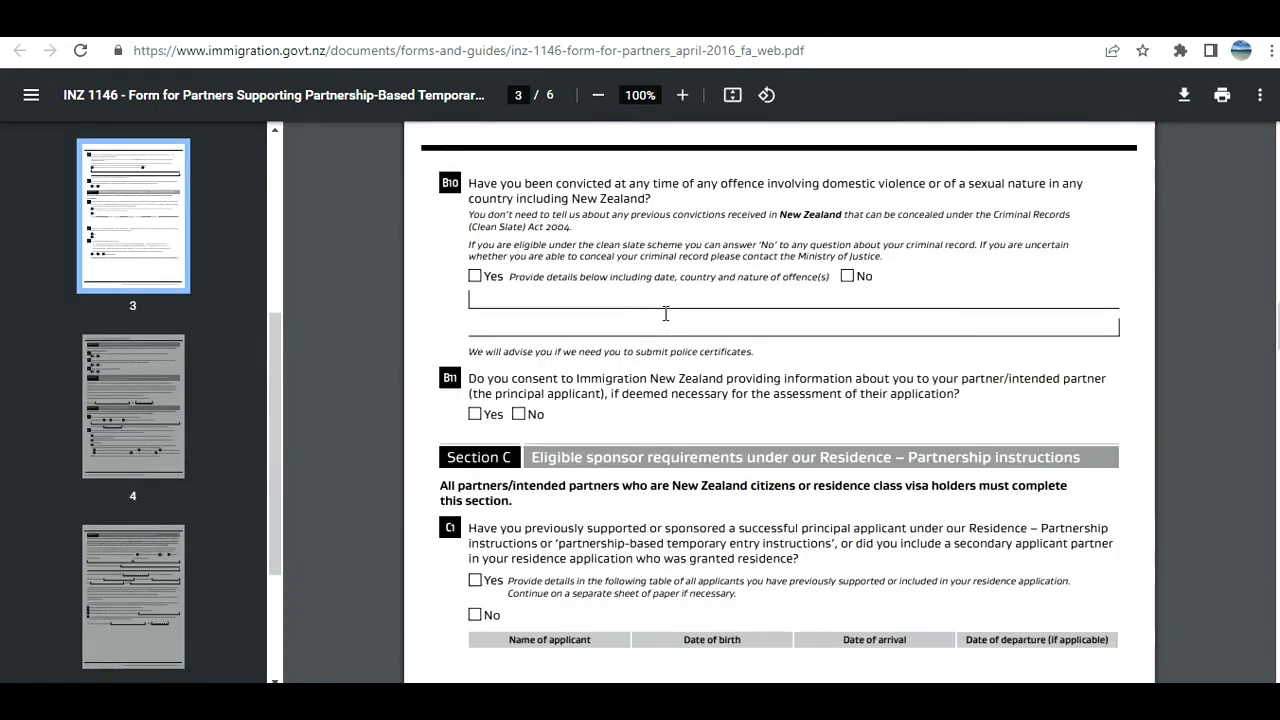
scroll(665, 314, up, 15)
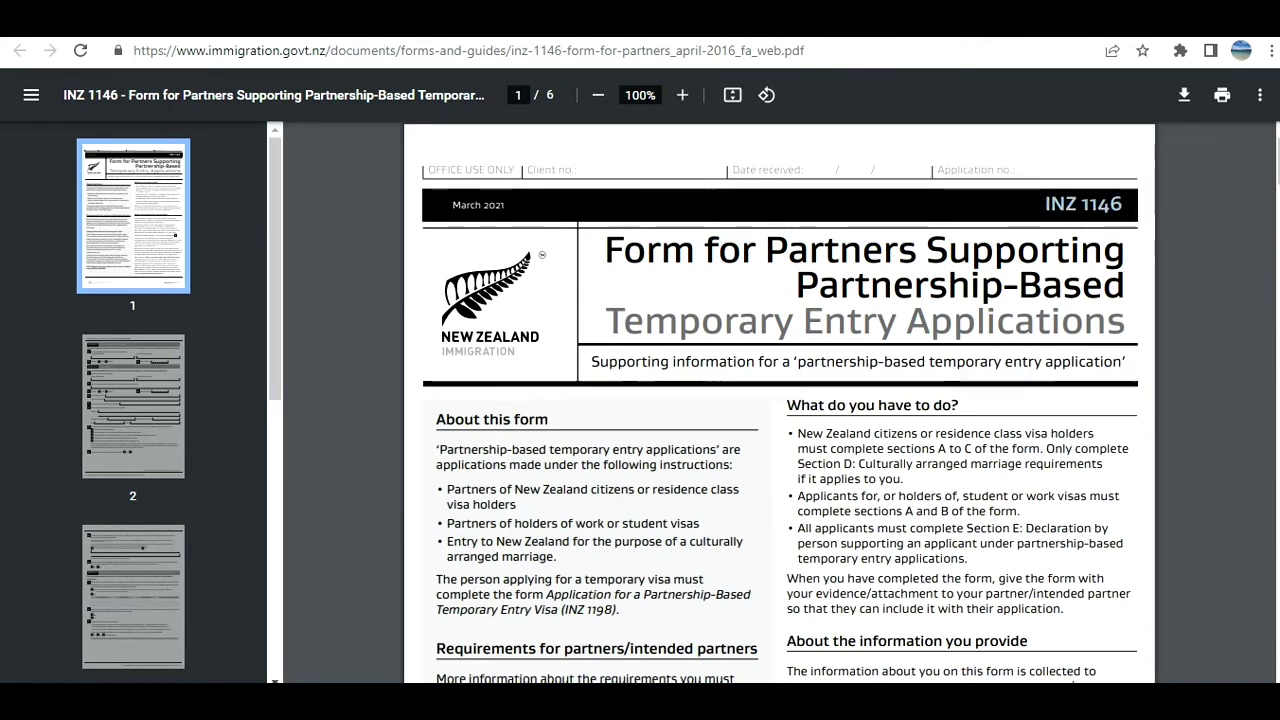
click(770, 20)
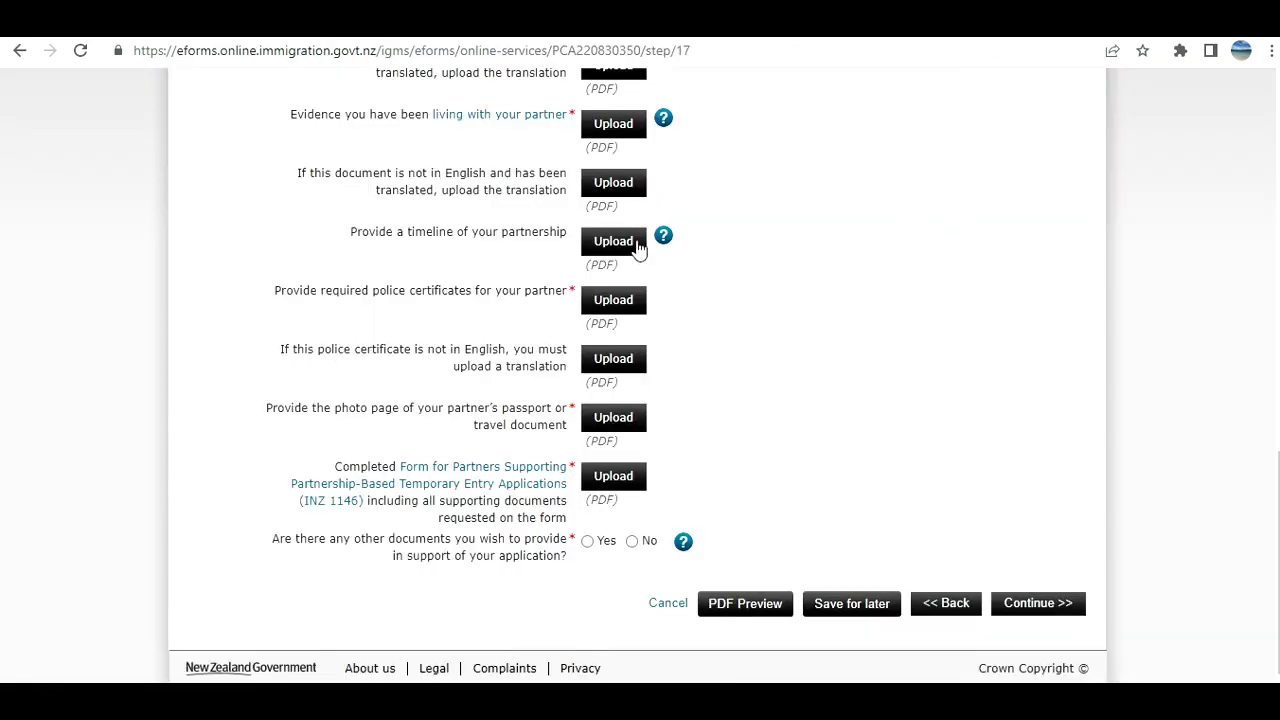
Answer Yes to having other documents to provide in support of the application, and look back over the list of required uploads.
click(603, 541)
mouse_move(695, 541)
scroll(826, 447, up, 9)
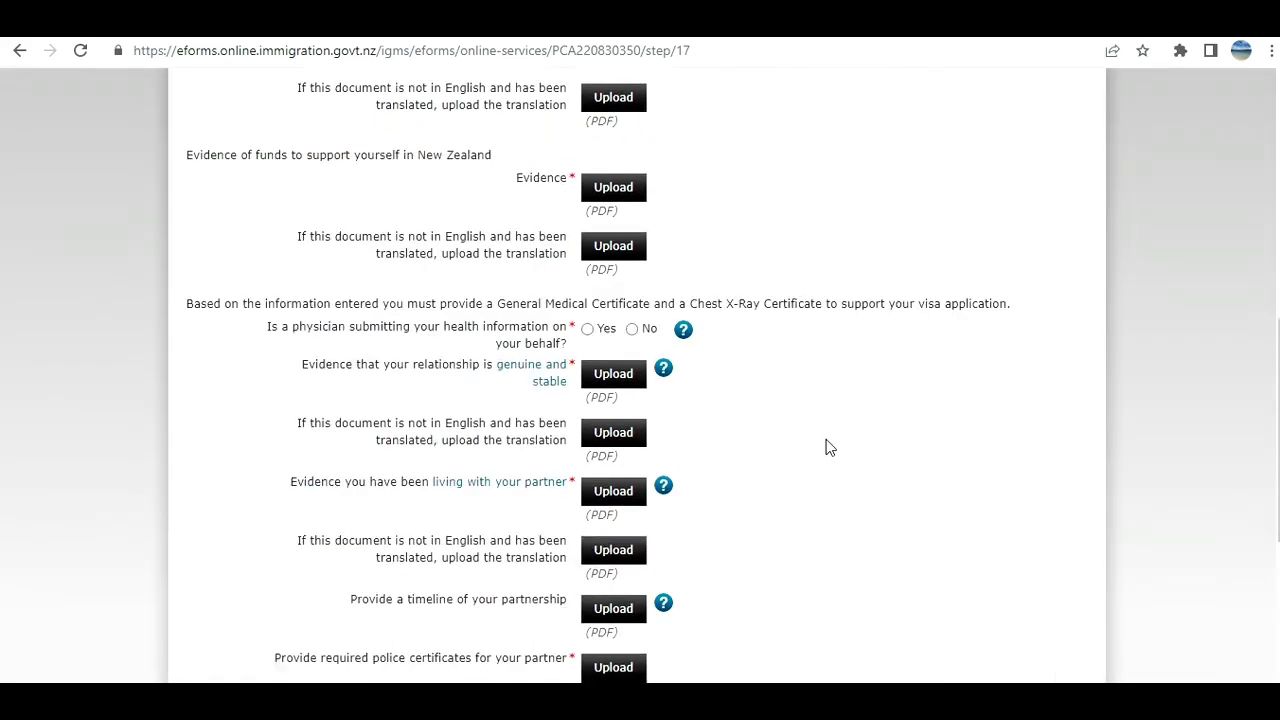
scroll(826, 447, down, 1)
scroll(826, 447, up, 1)
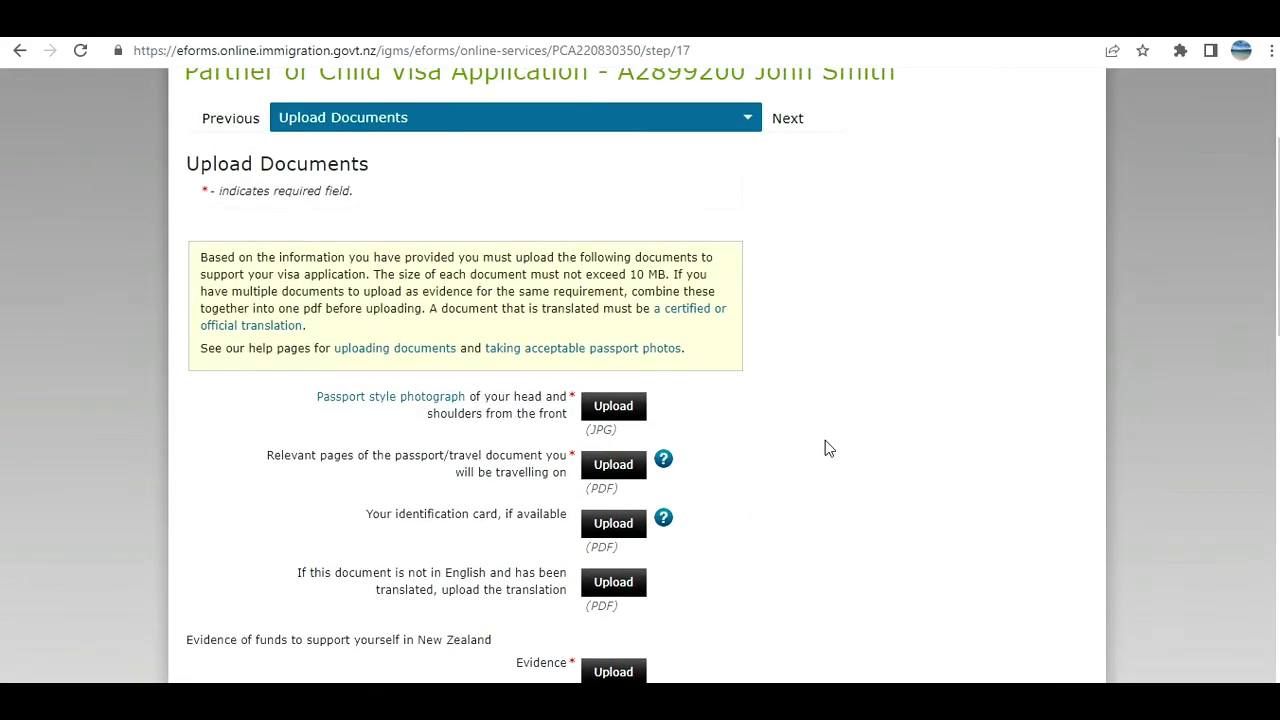